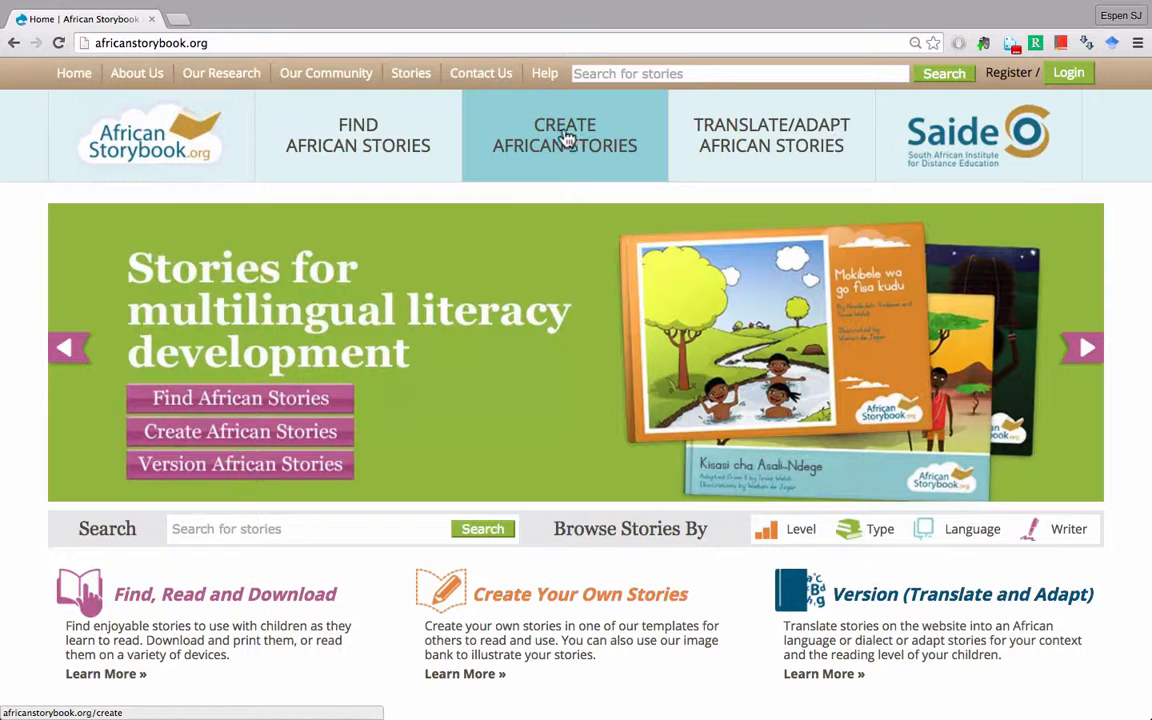
- Go to Create African Stories and scroll through the create-your-own-stories page
left_click(566, 137)
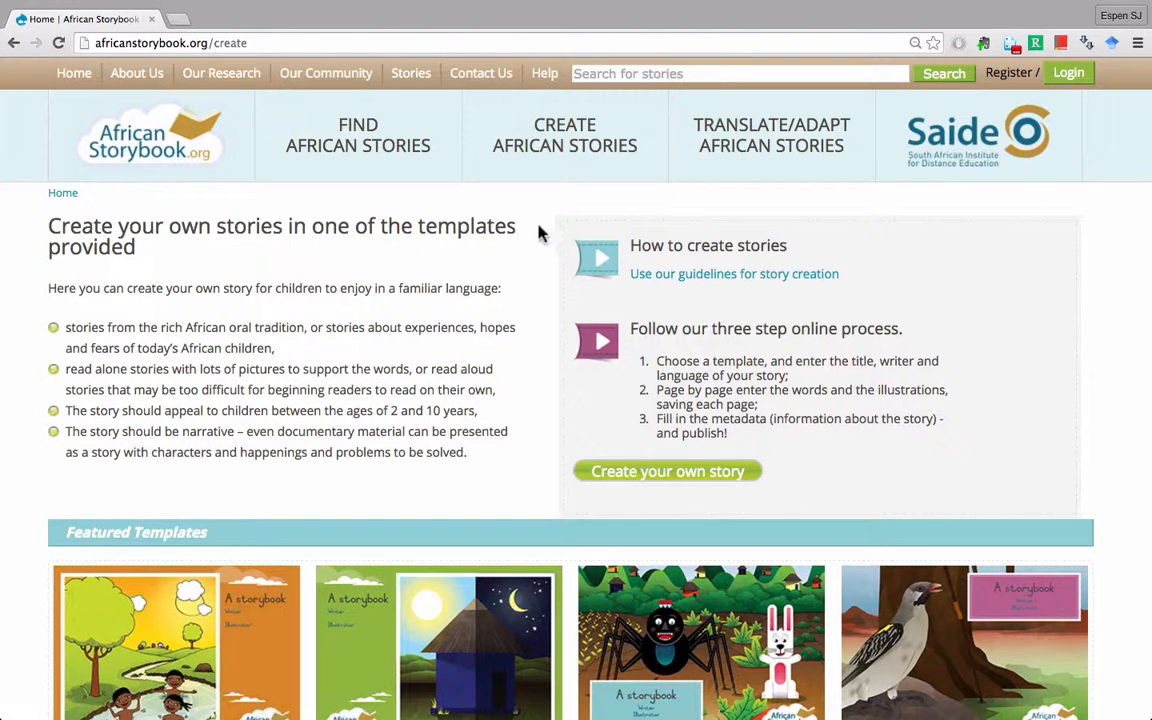
scroll(538, 232, "down", 1)
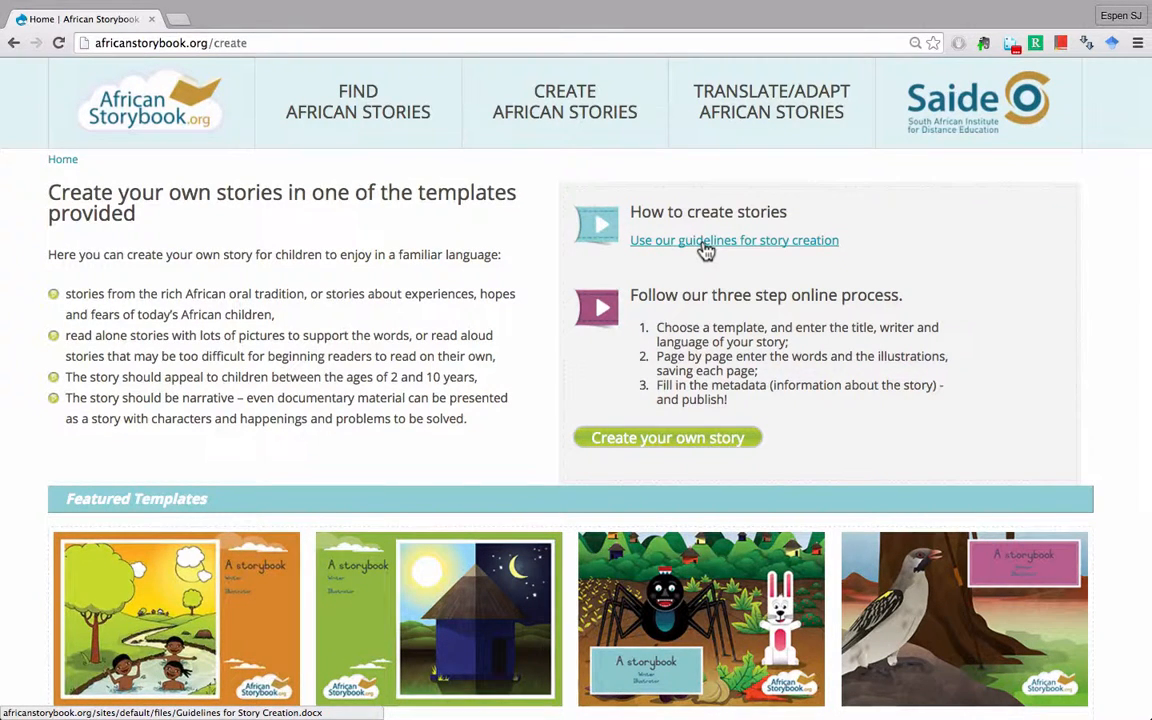
scroll(706, 251, "down", 1)
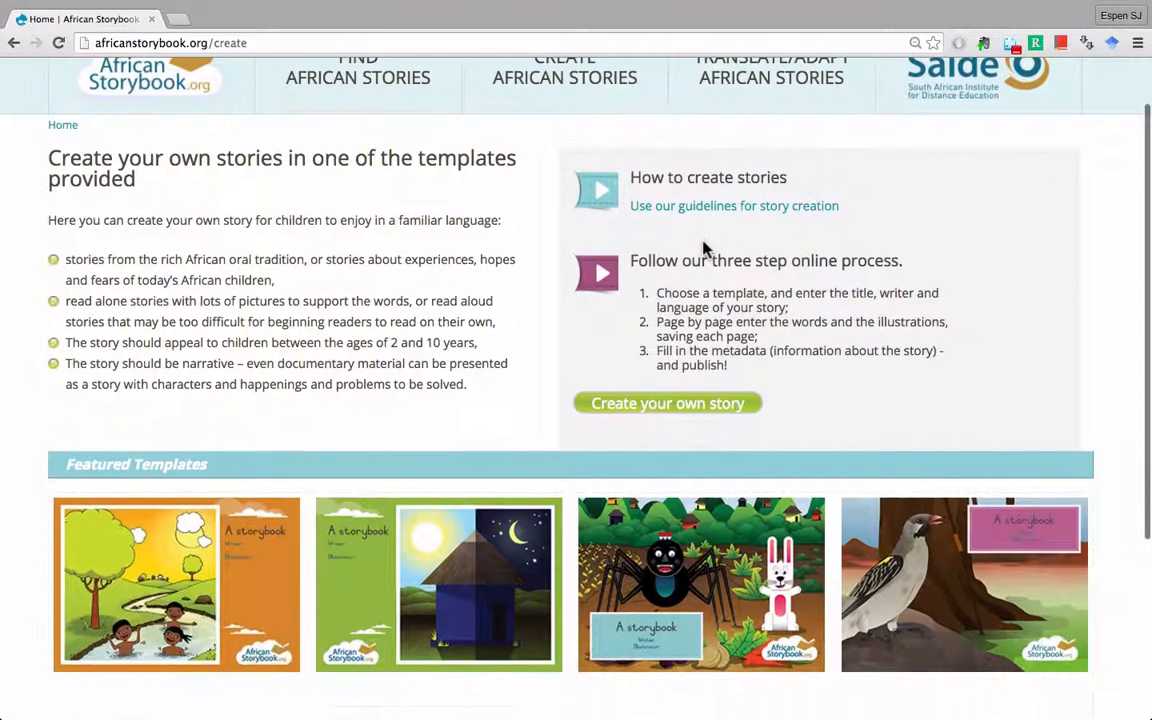
- Start a new story and sign in with the account username and password, Remember me ticked
left_click(668, 408)
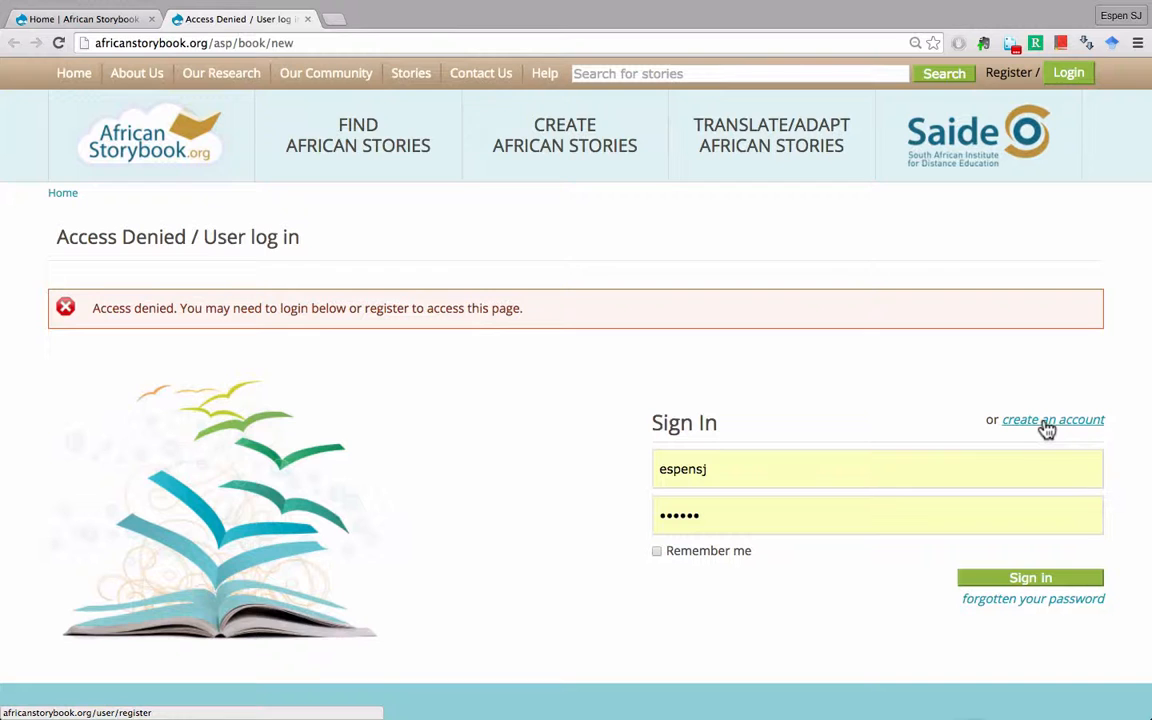
left_click(758, 468)
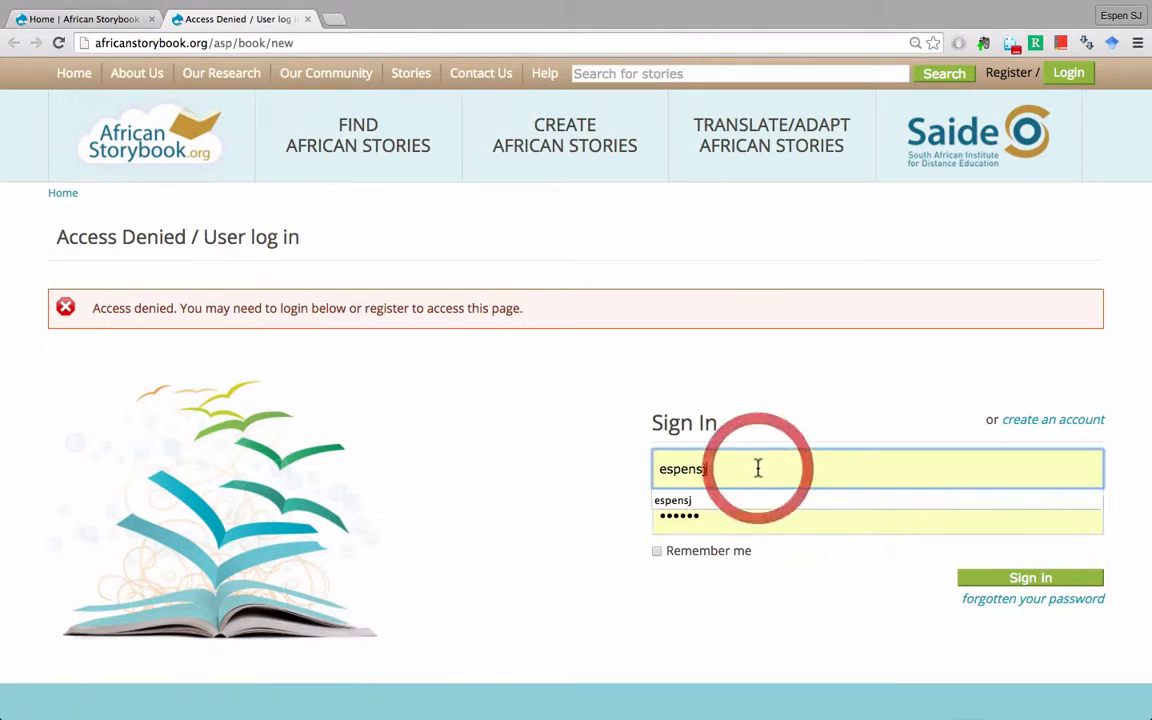
left_click(716, 526)
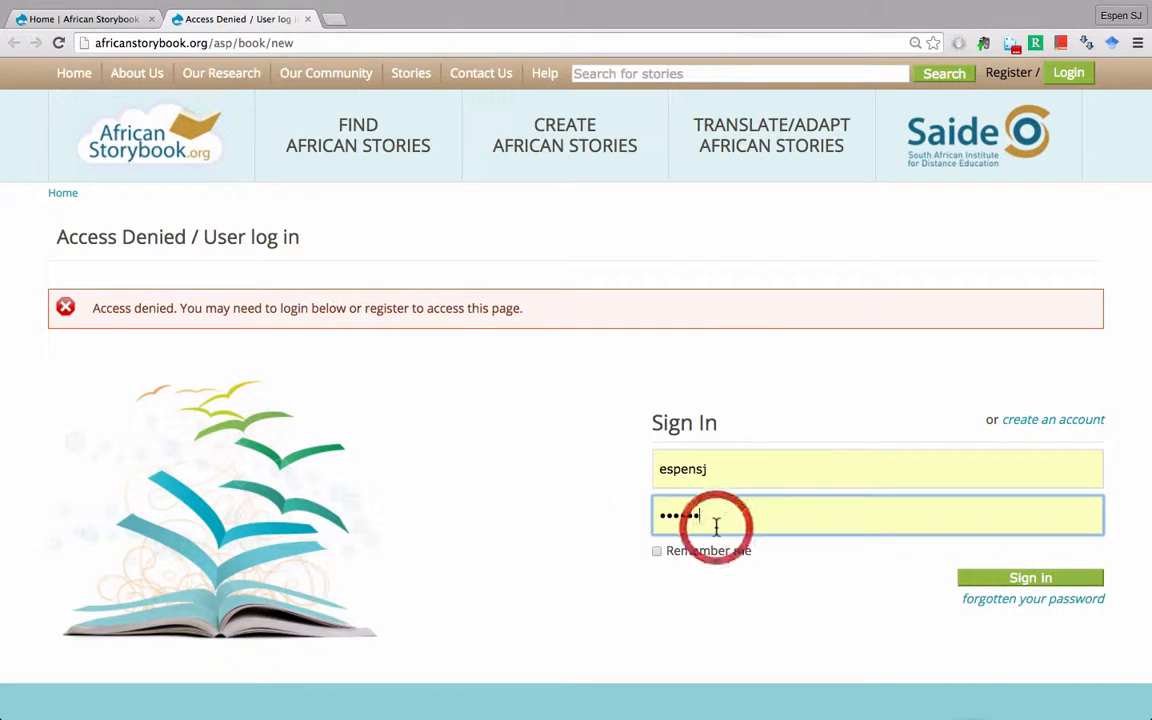
left_click(657, 553)
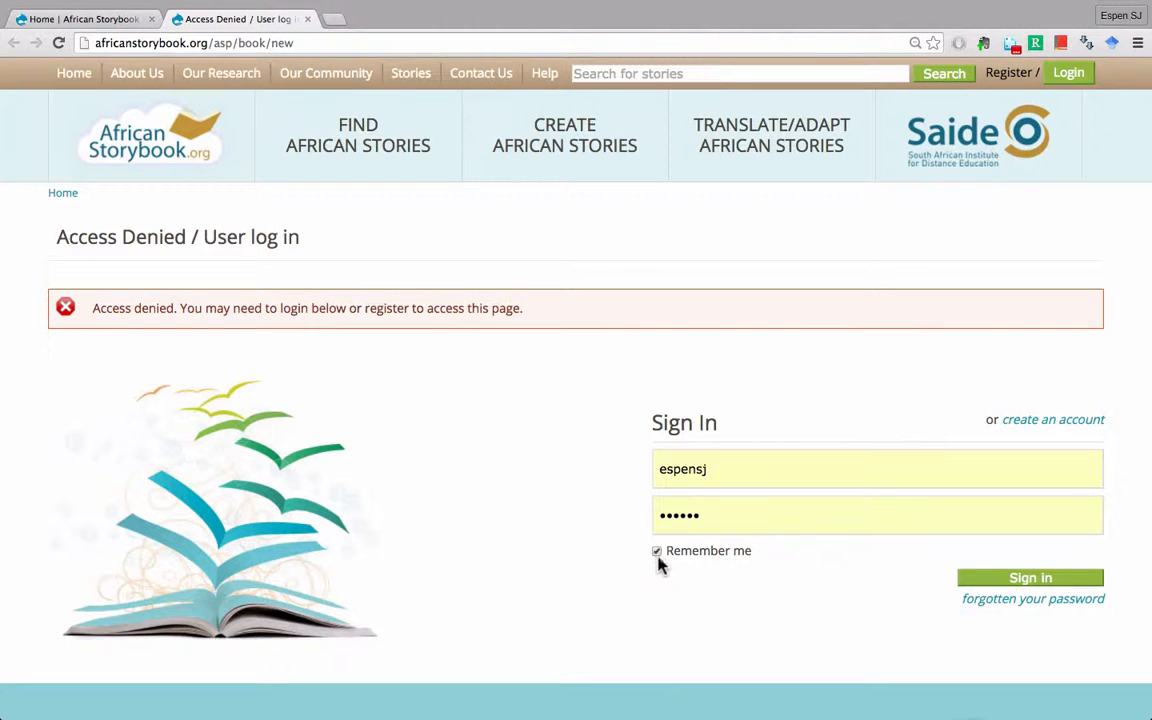
left_click(1027, 584)
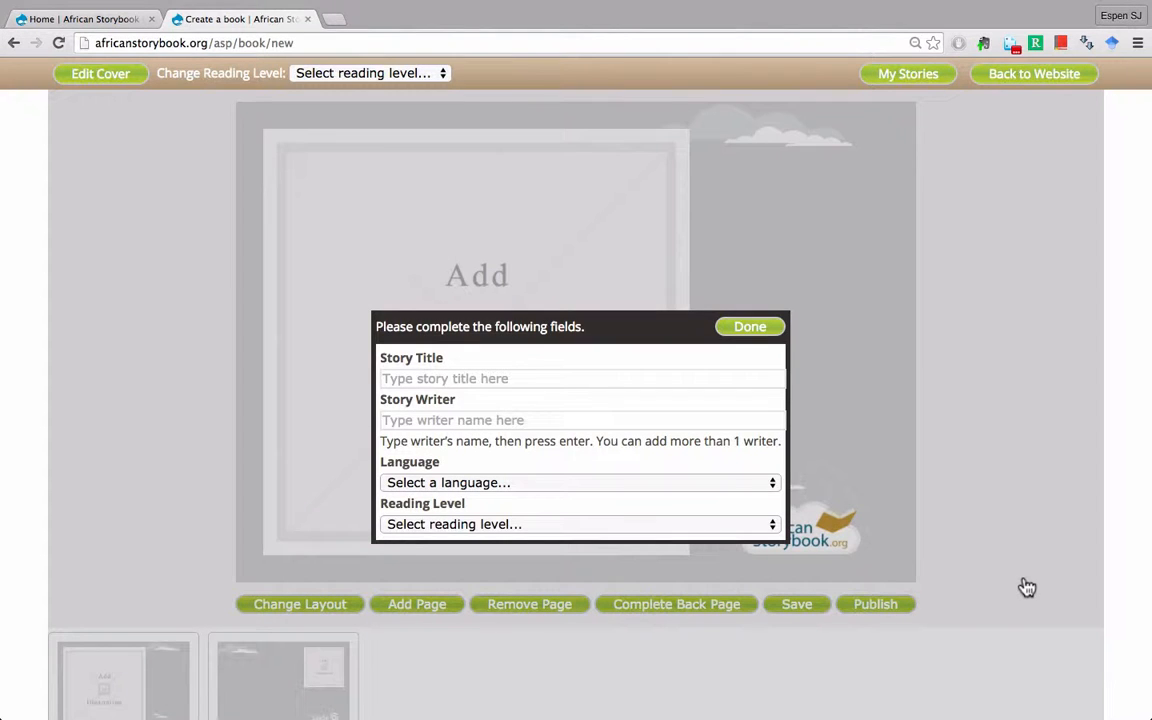
- Title the story 'Monkey and the thief' and enter the author's full name as writer
left_click(458, 378)
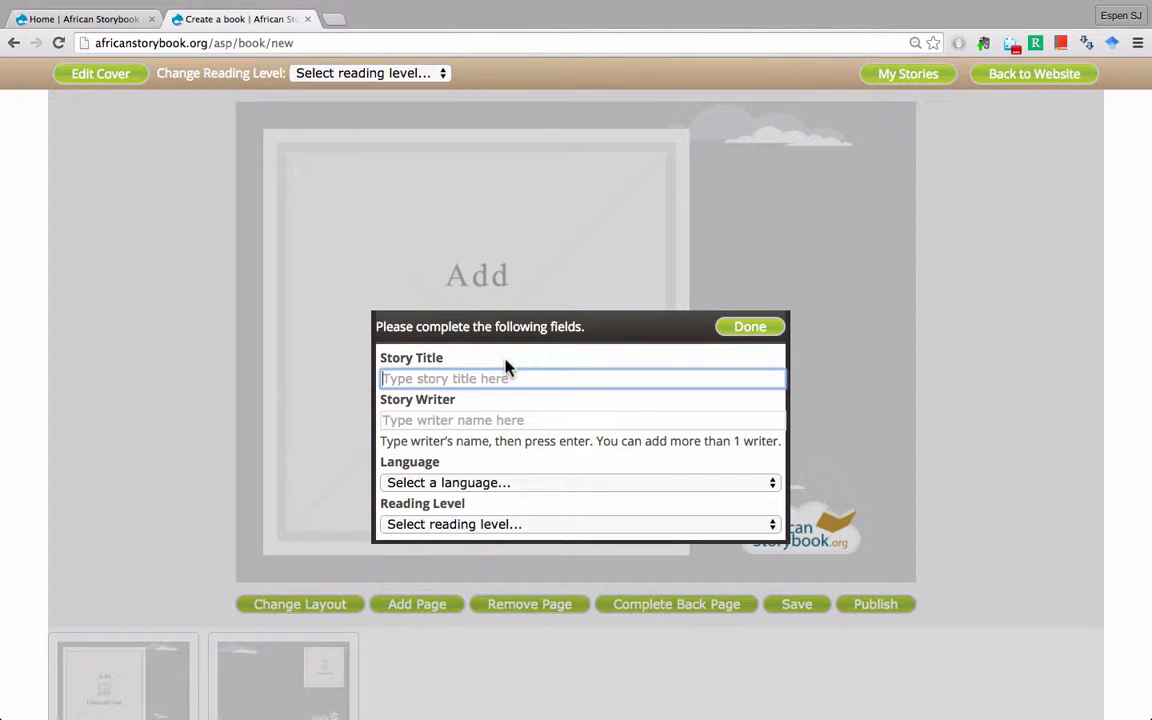
type("M")
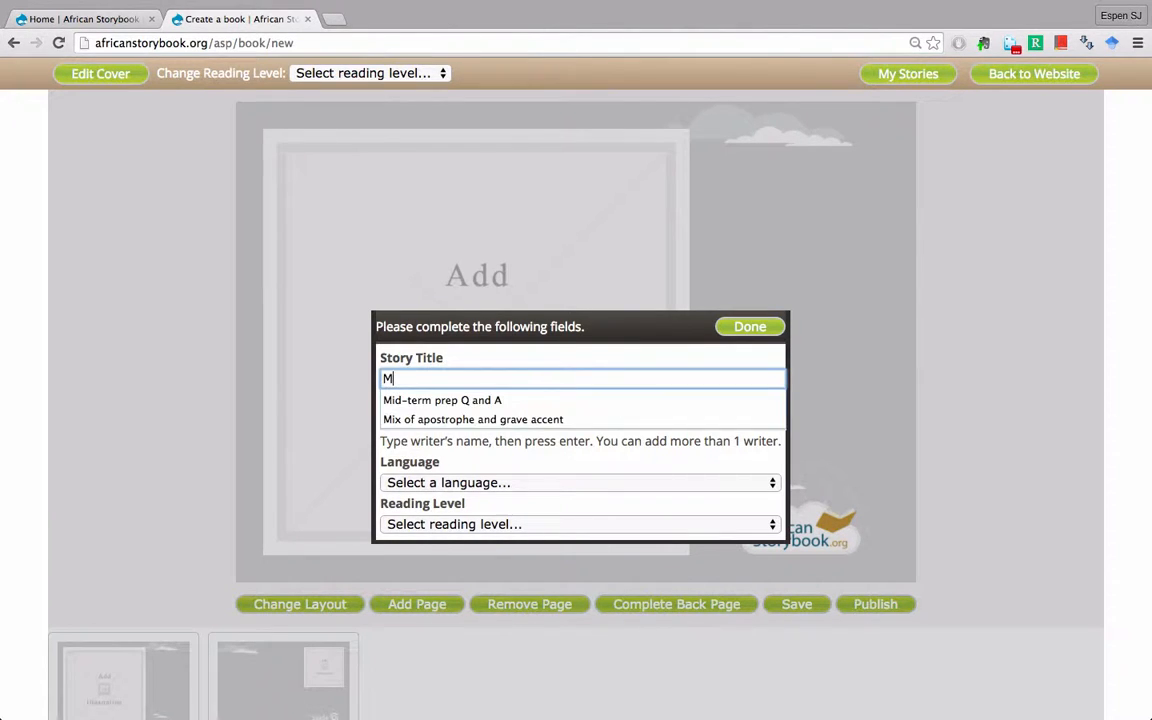
type("onkey ")
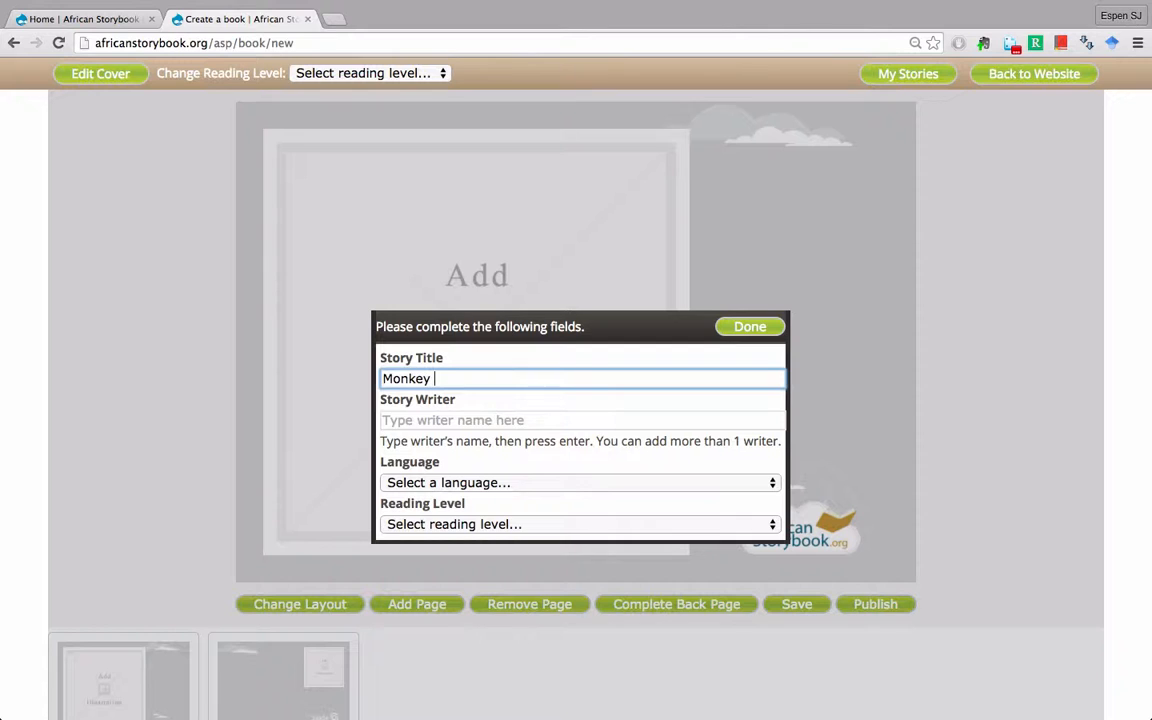
type("and the thief")
left_click(471, 420)
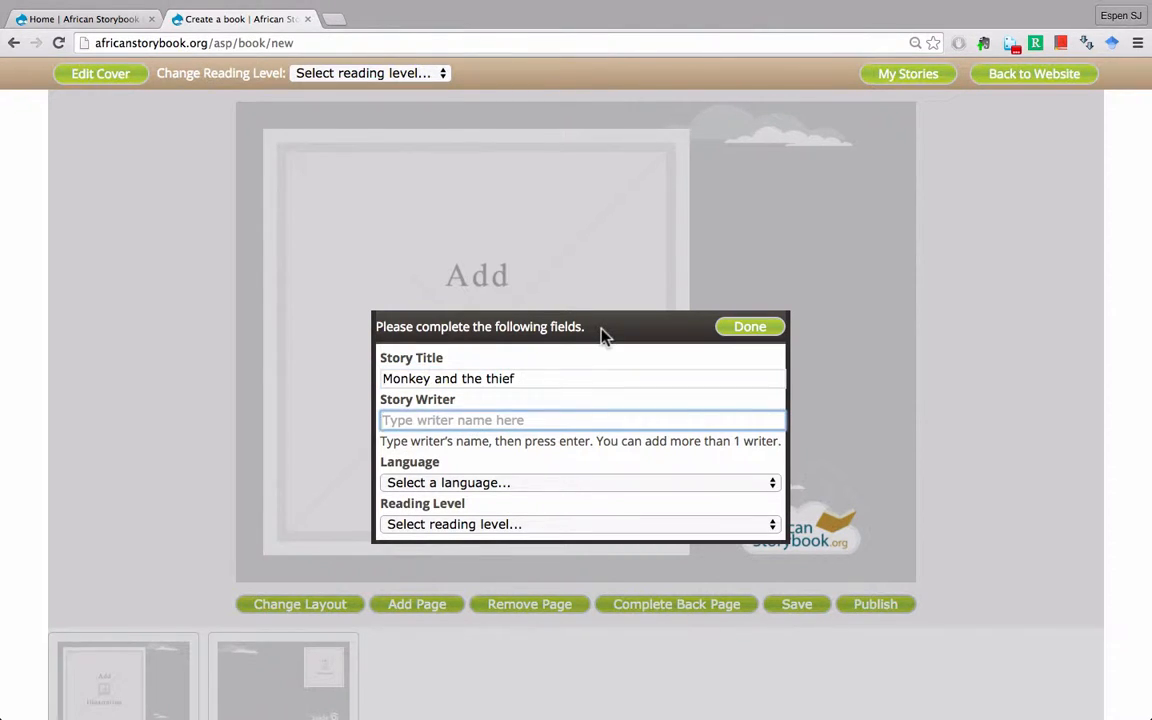
type("Espen")
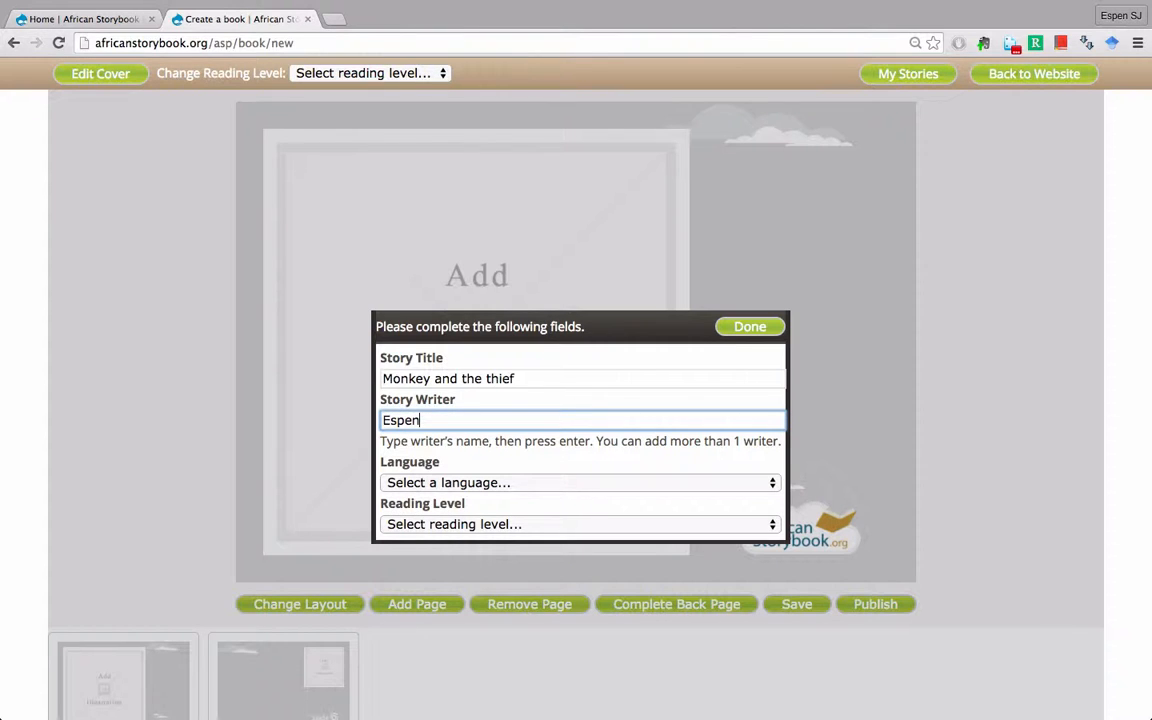
type(" Stranger-Johannessen")
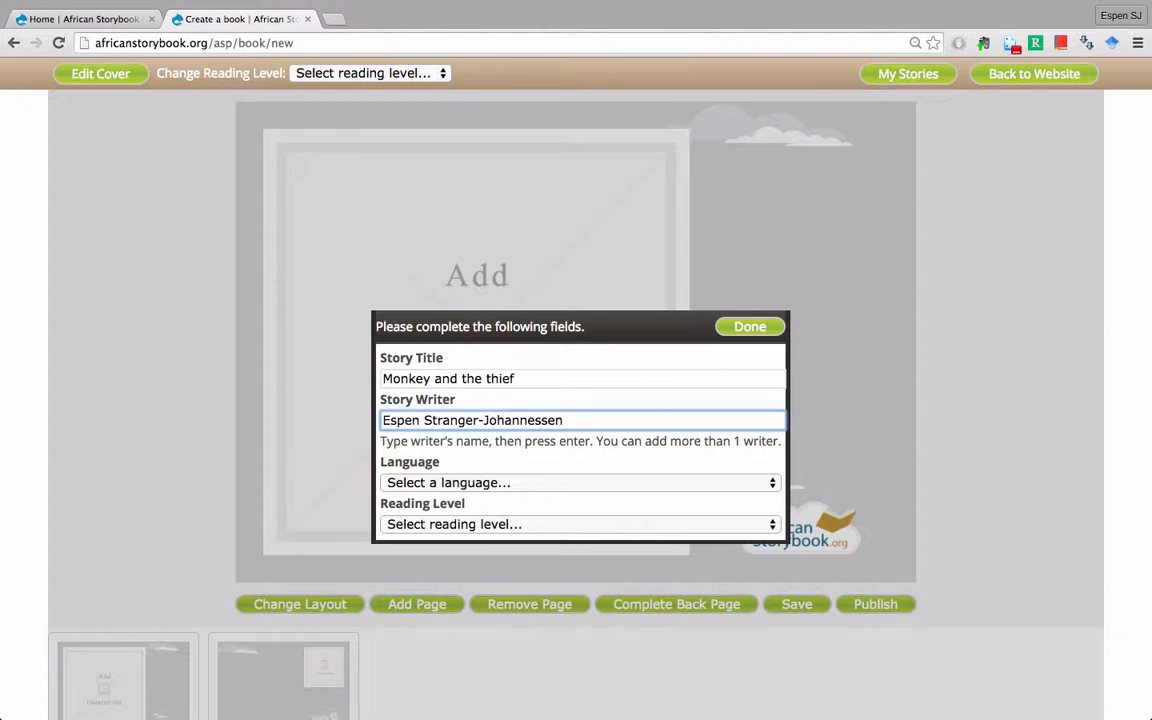
- Choose English from the story languages list
left_click(530, 483)
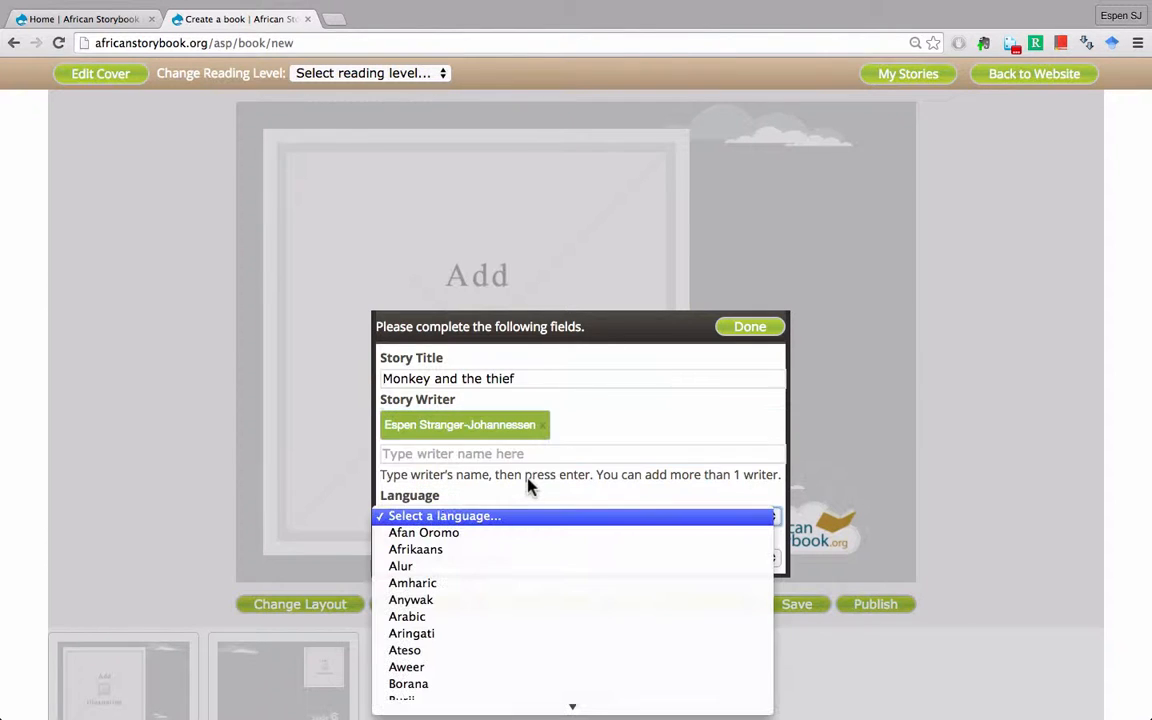
scroll(530, 578, "down", 3)
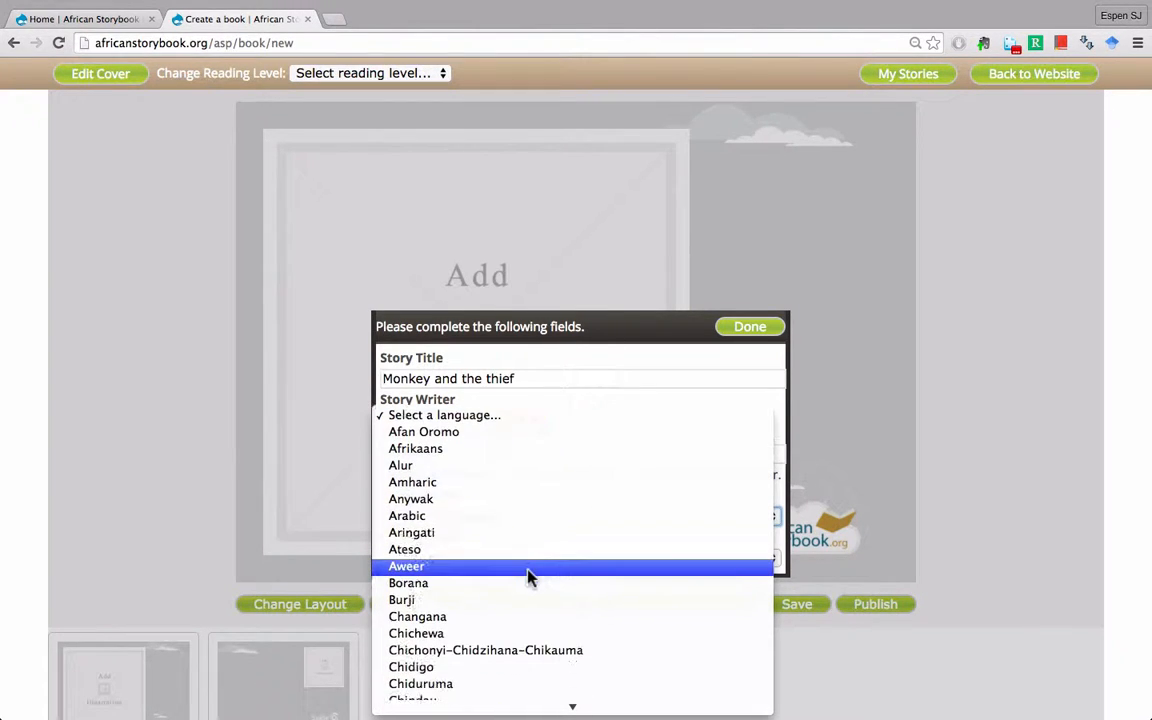
scroll(530, 578, "down", 12)
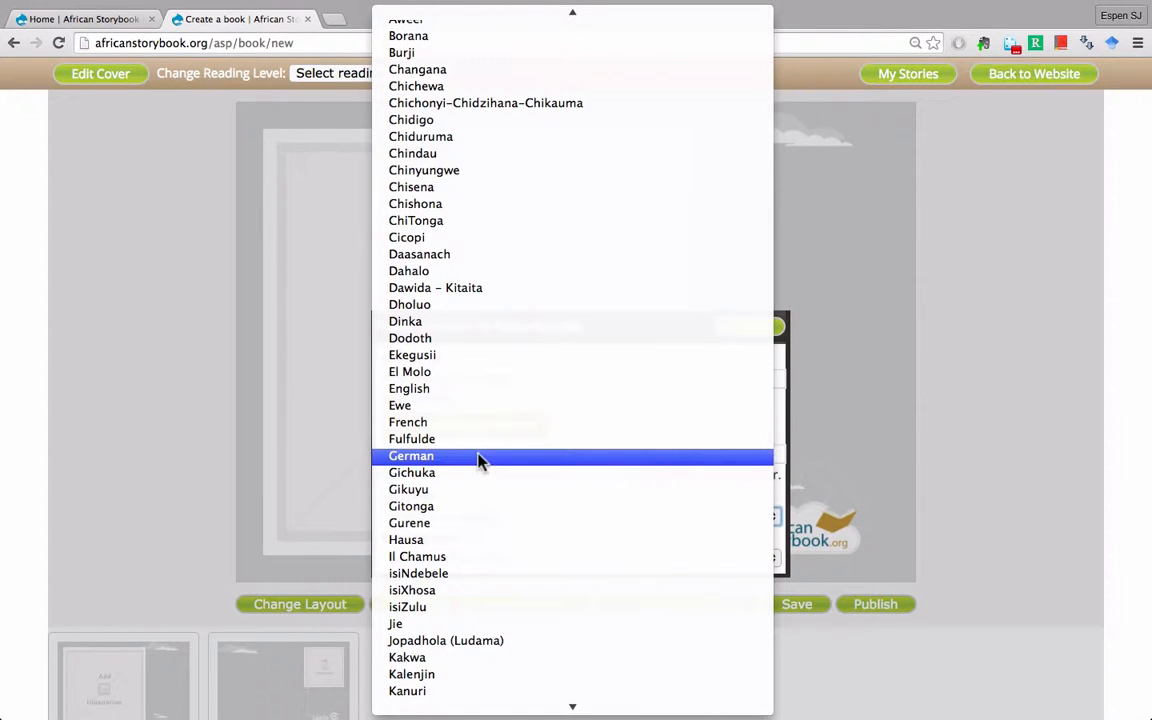
left_click(420, 392)
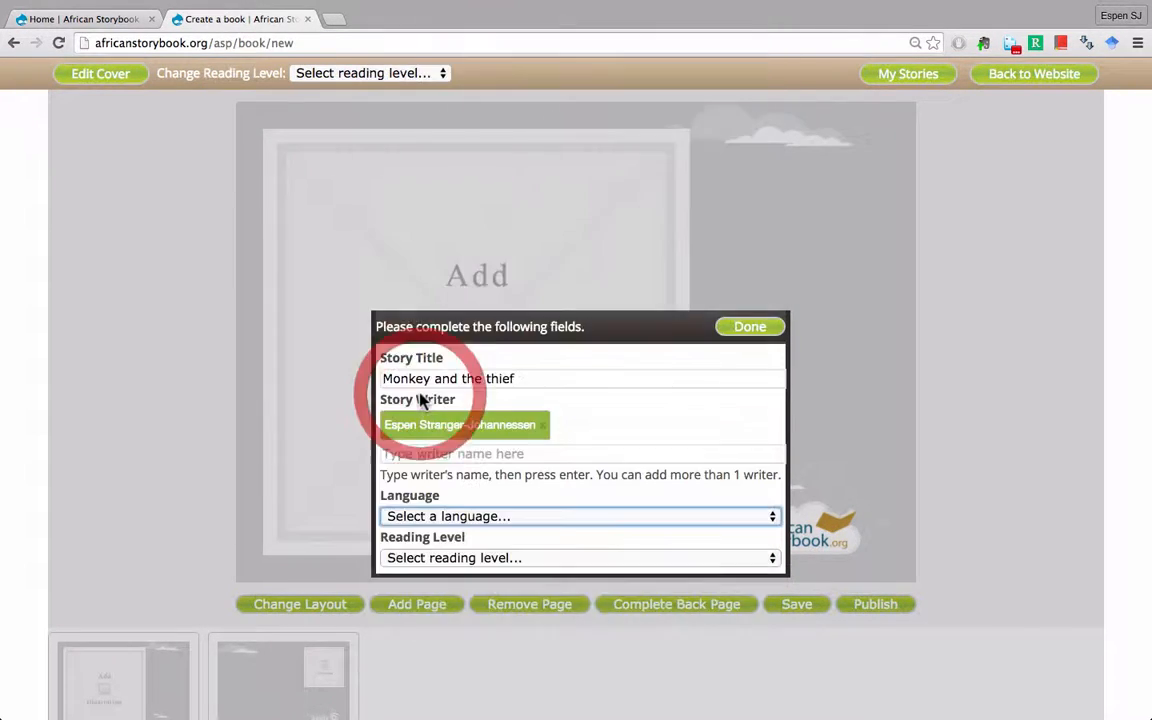
scroll(525, 500, "down", 1)
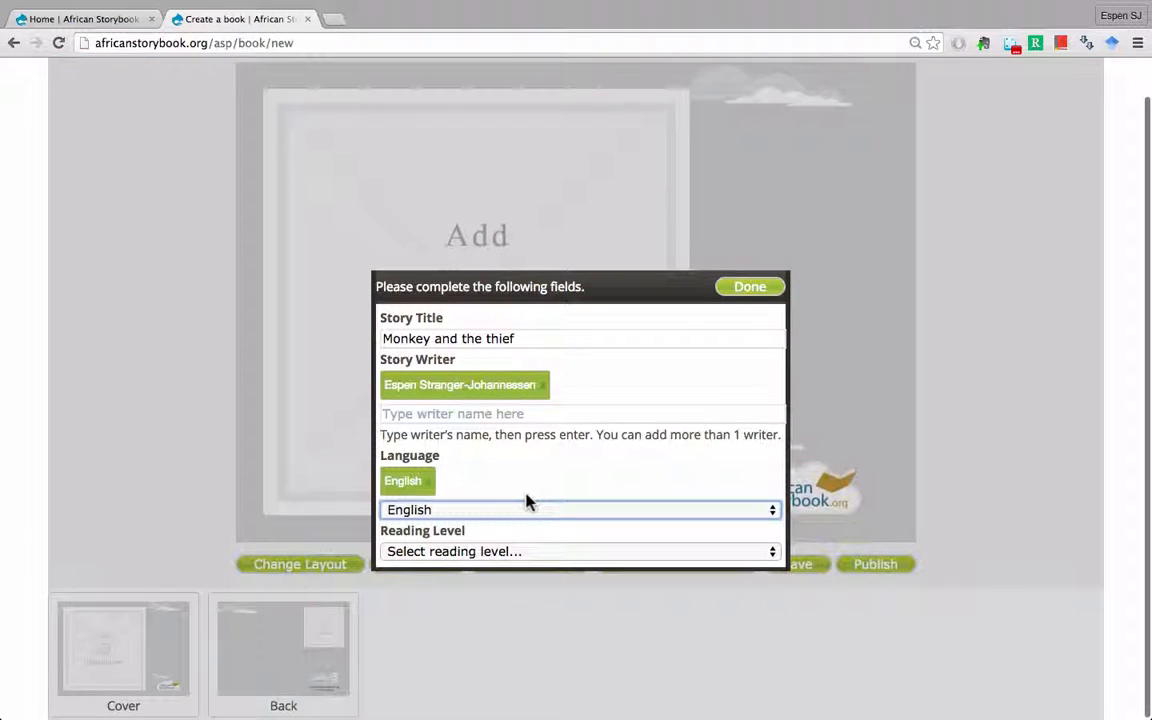
- Add 'My Friend' as a second writer, then remove it again
left_click(459, 413)
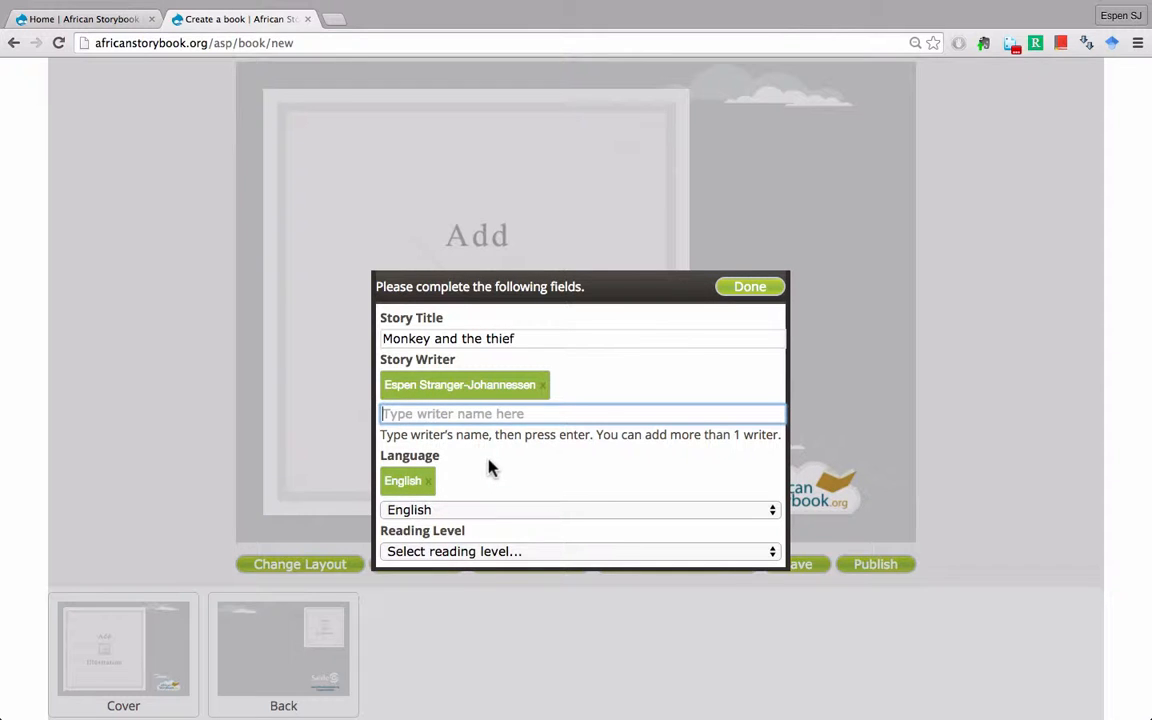
type("My Friend")
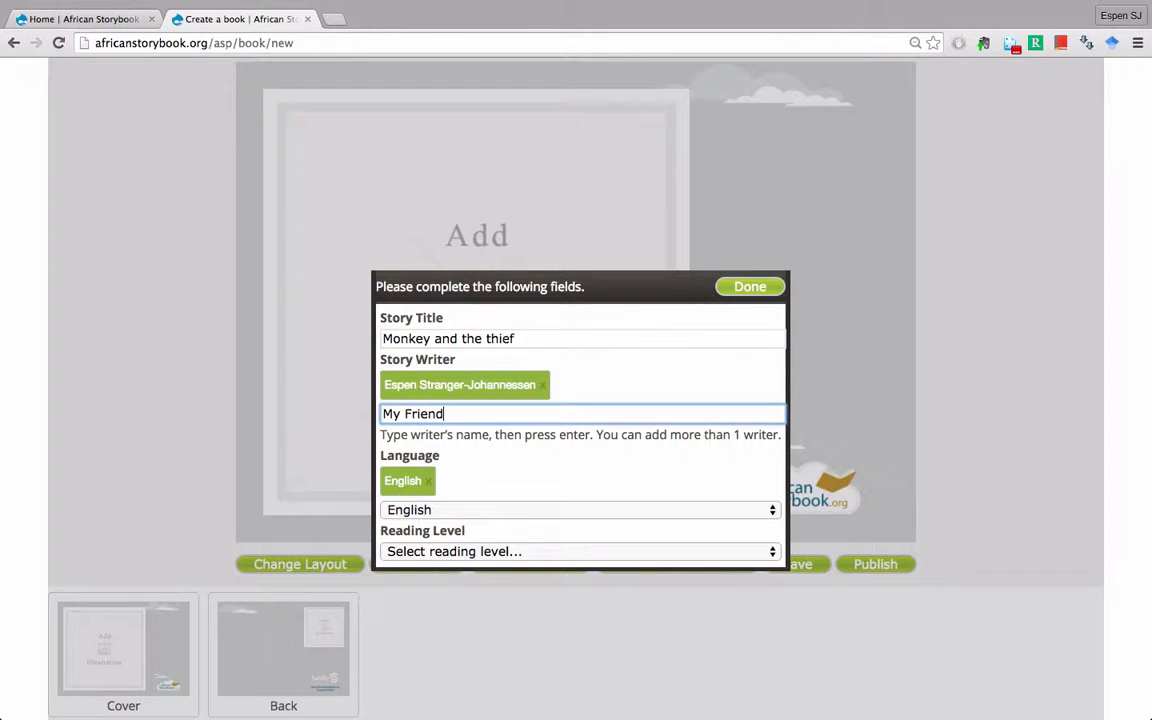
key("Return")
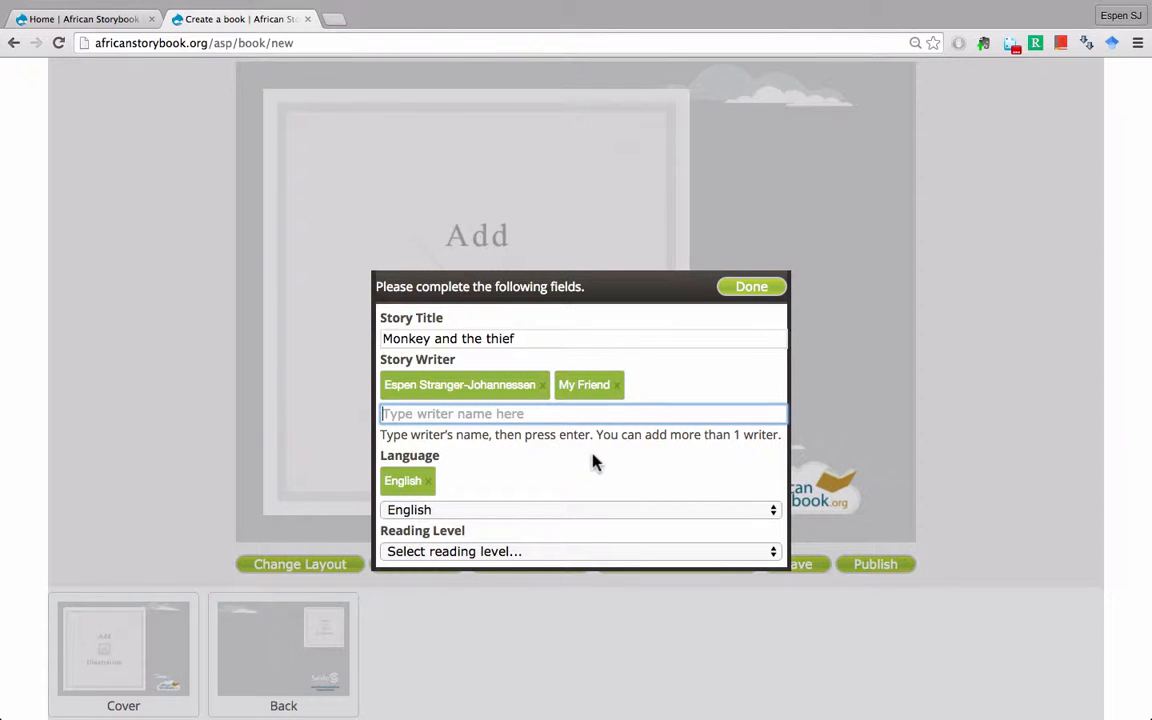
left_click(617, 387)
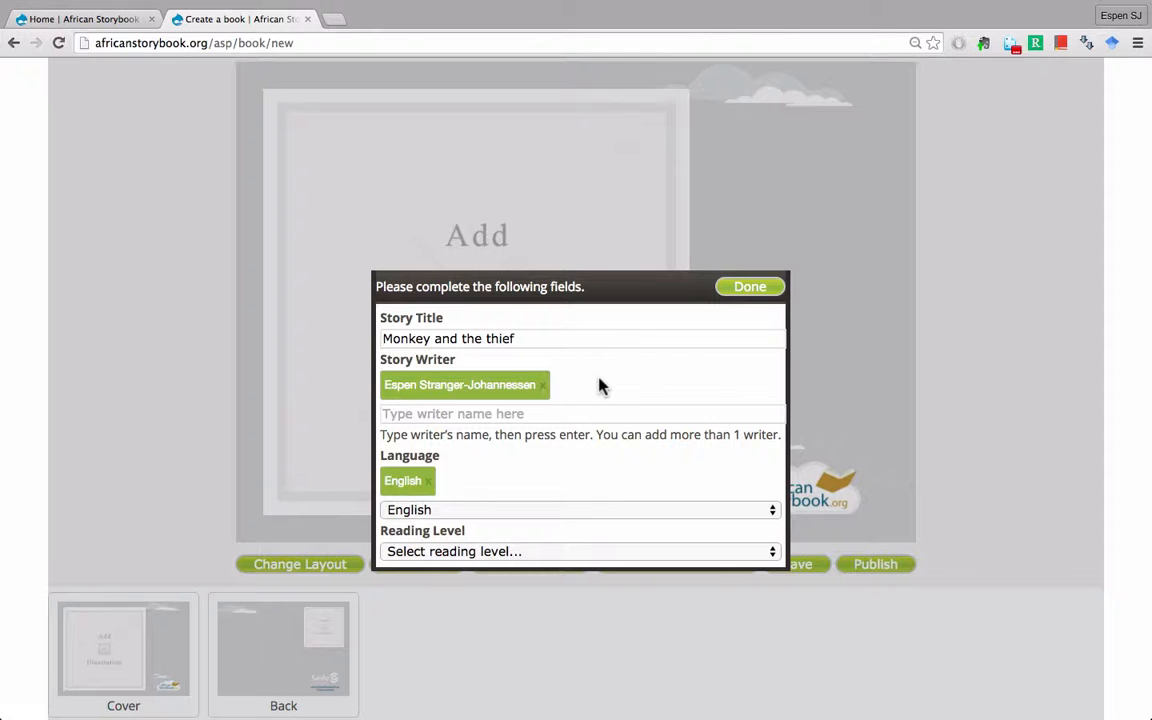
scroll(537, 465, "down", 1)
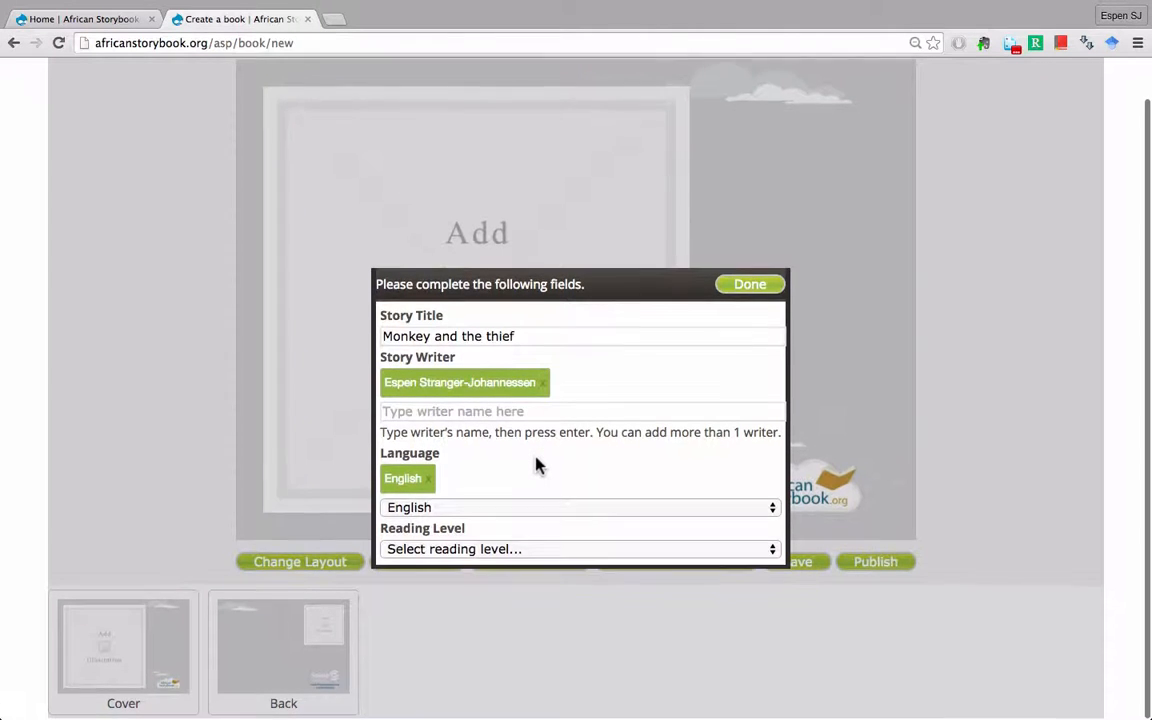
- Add and remove Daasanach, set reading level to First sentences, and confirm the details
left_click(498, 514)
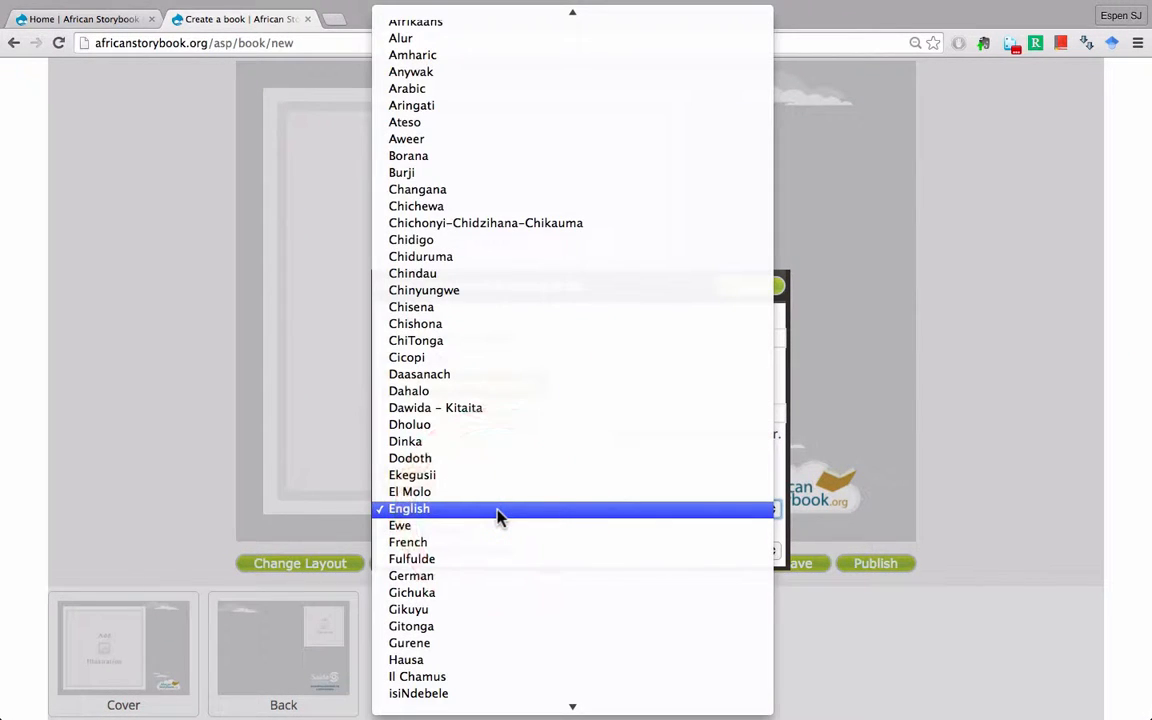
left_click(478, 376)
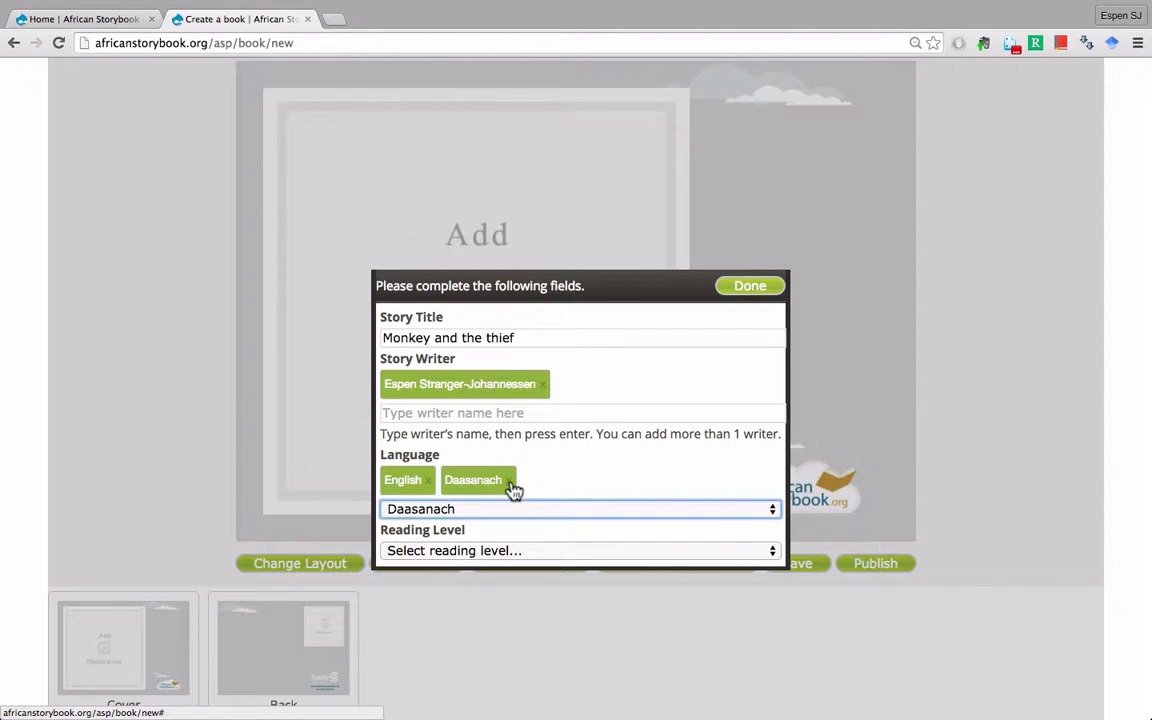
left_click(510, 482)
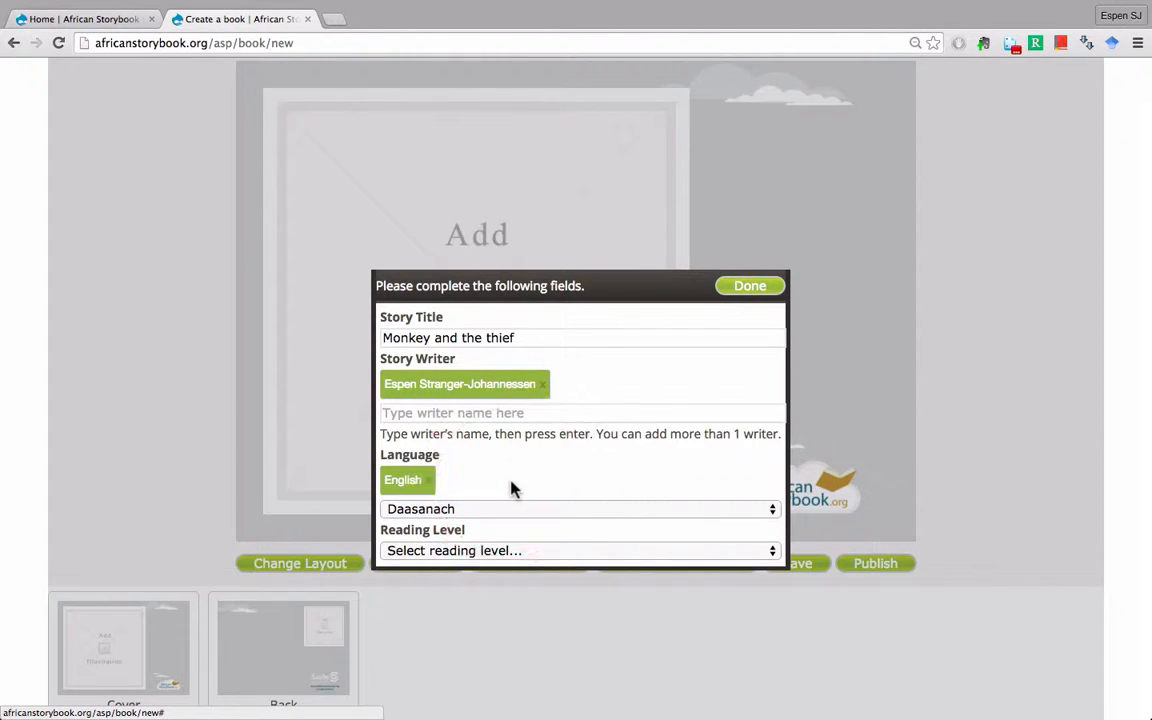
left_click(517, 552)
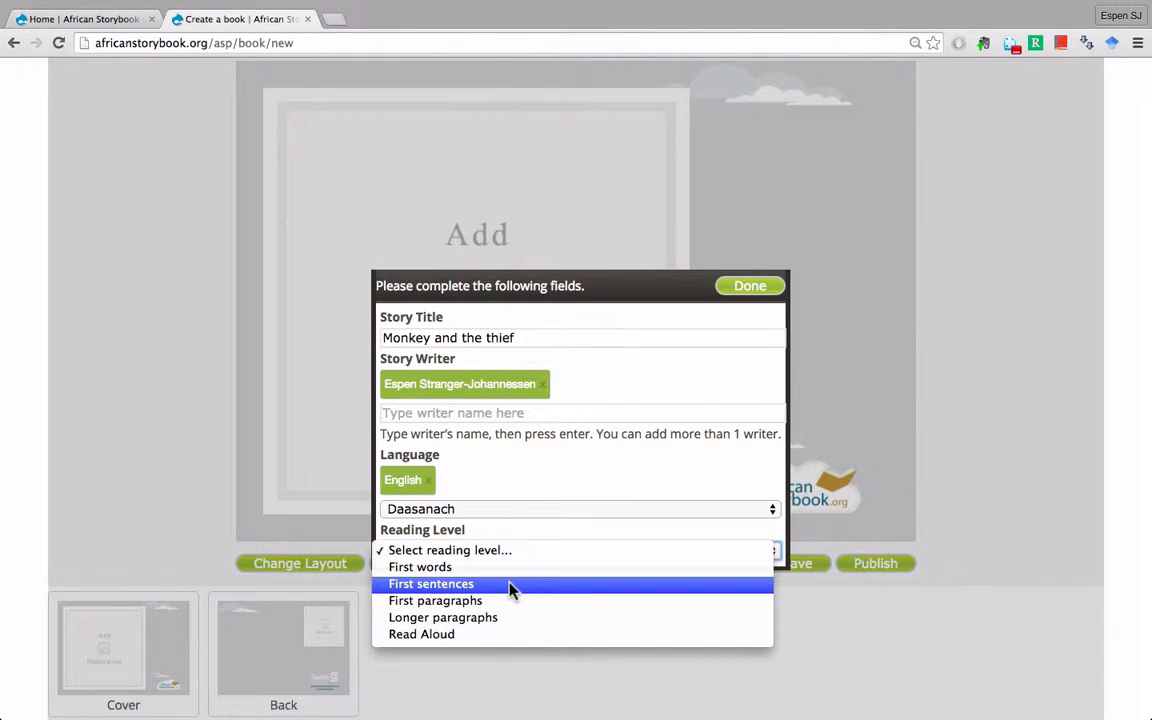
left_click(510, 586)
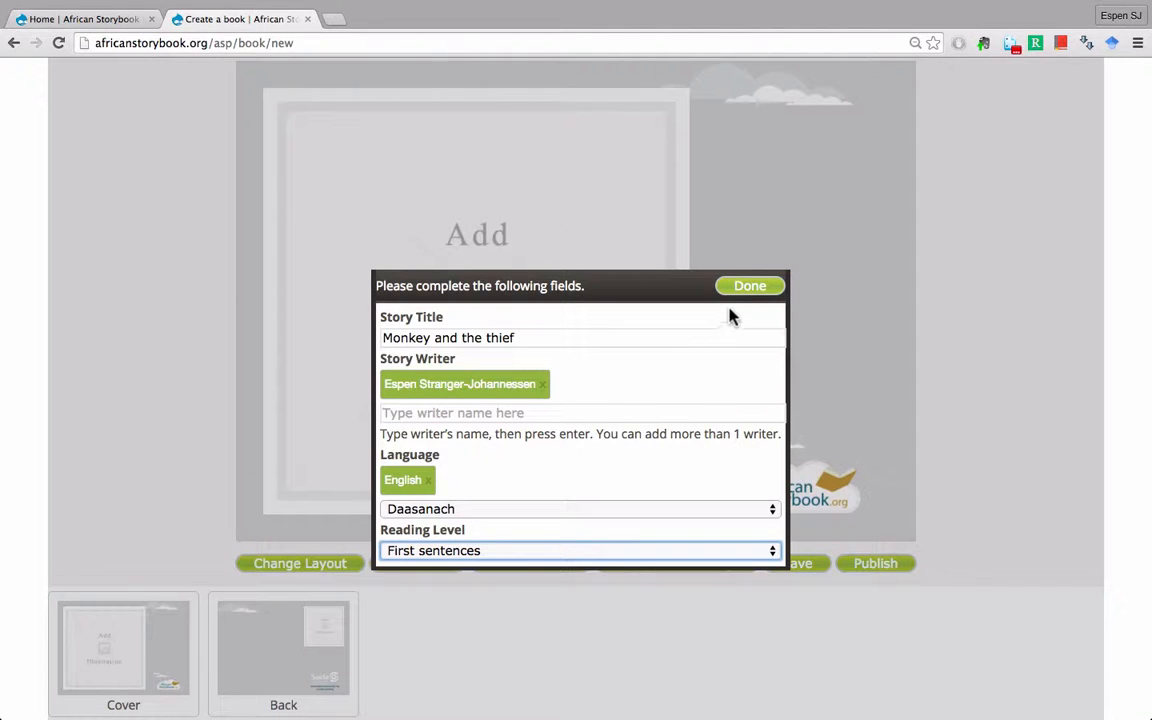
left_click(750, 288)
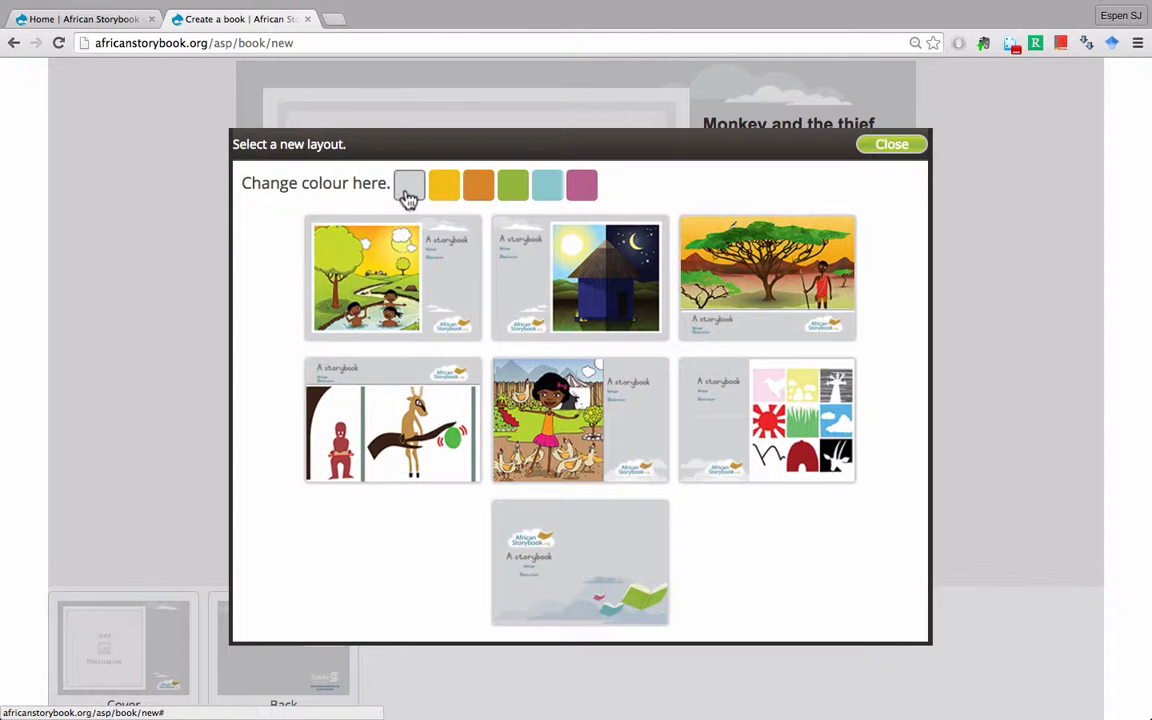
- Switch the cover colour from yellow to orange and pick the title-left, picture-right layout
left_click(446, 195)
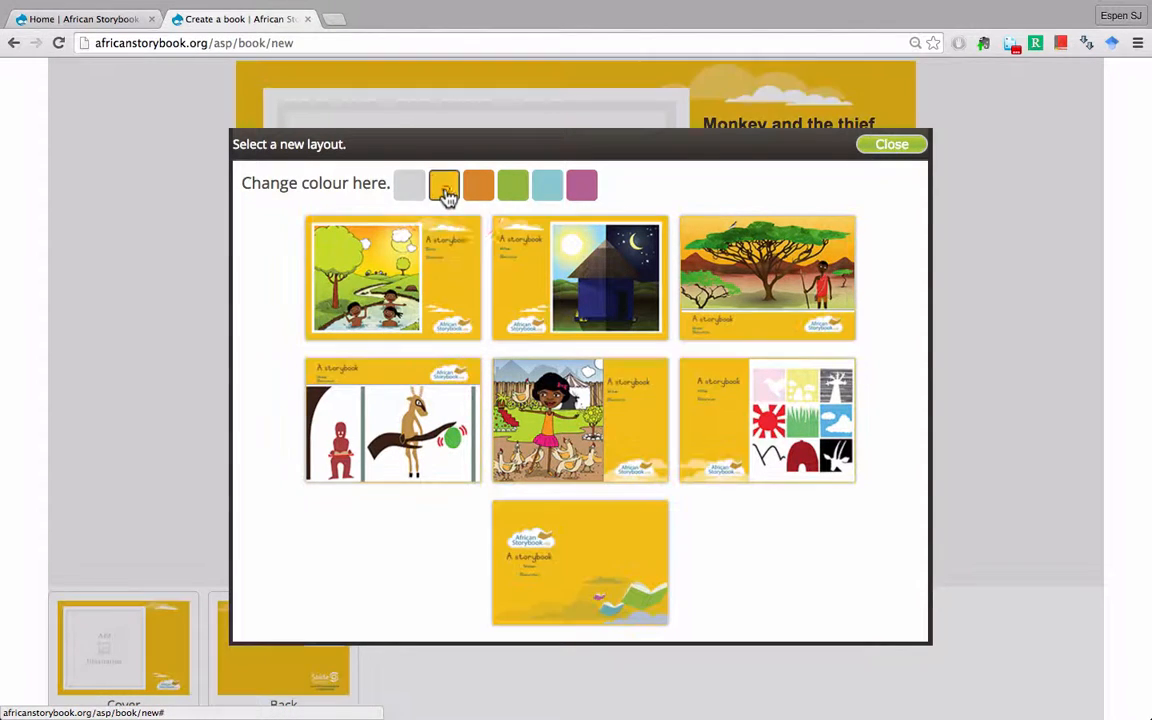
left_click(480, 195)
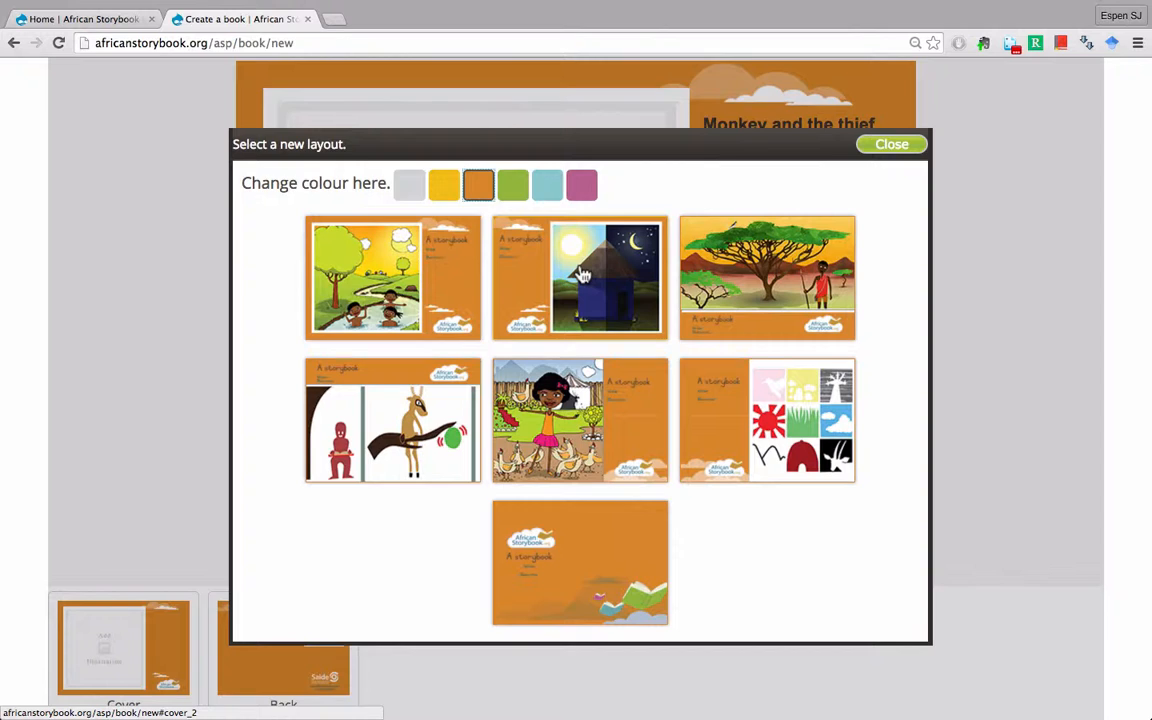
left_click(584, 275)
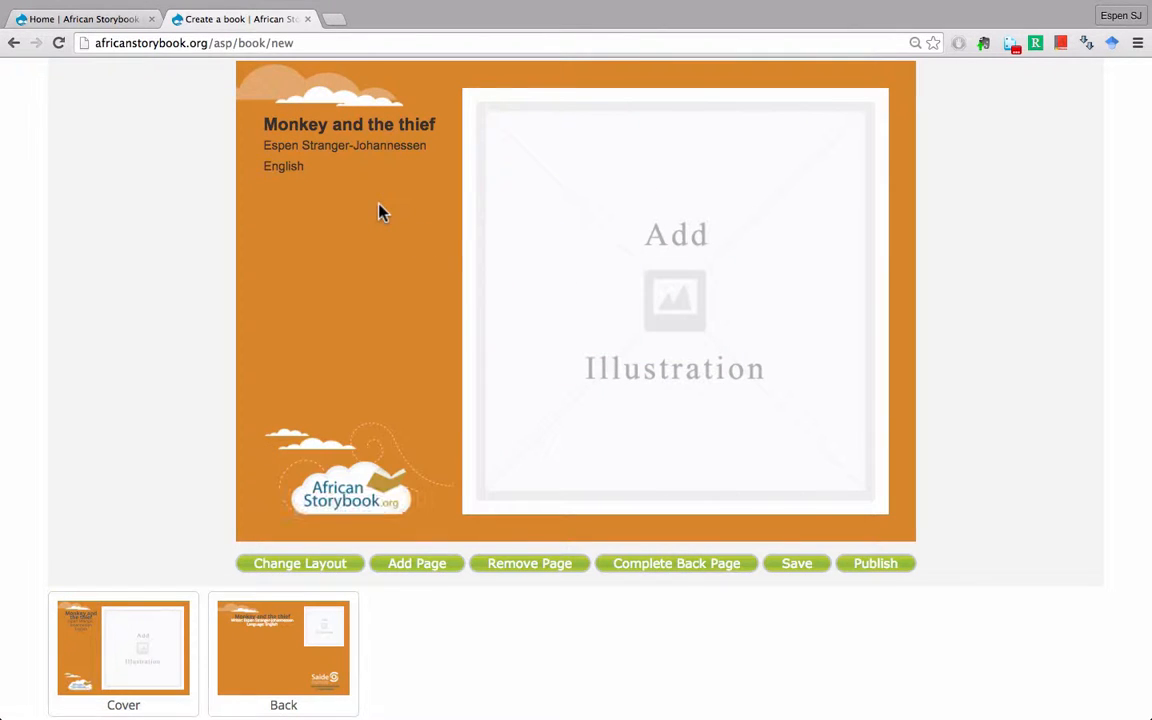
- Browse the Children and Families illustrations for the cover, loading more results
left_click(653, 292)
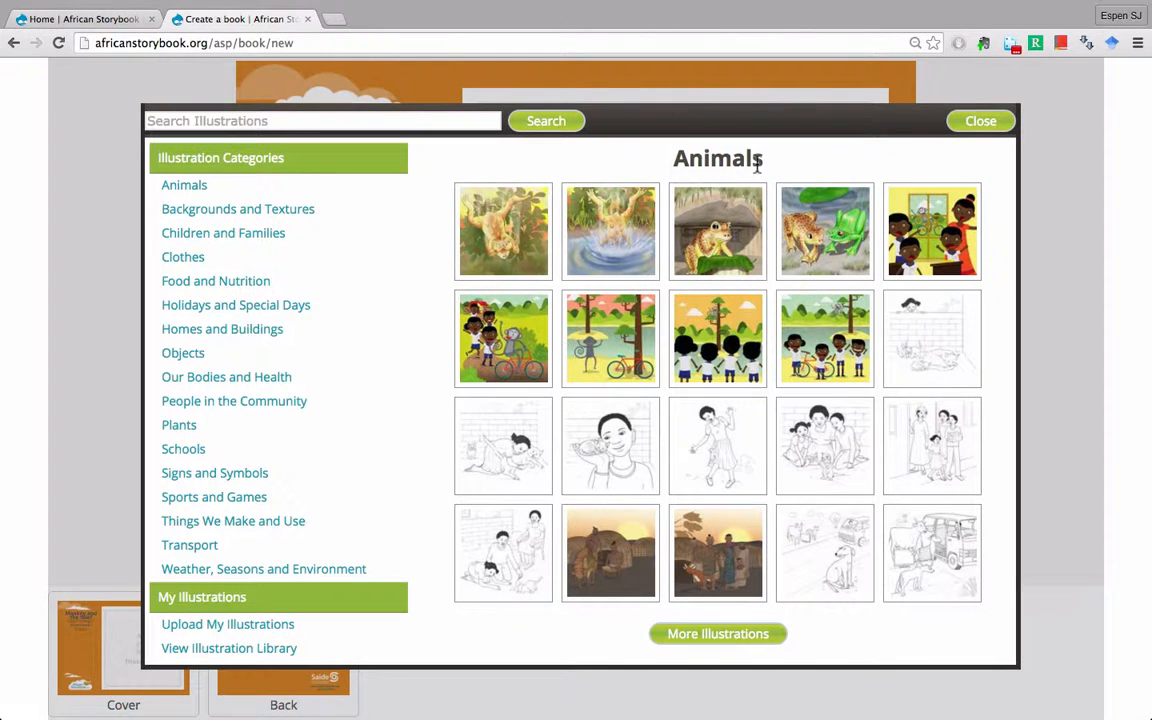
left_click(199, 245)
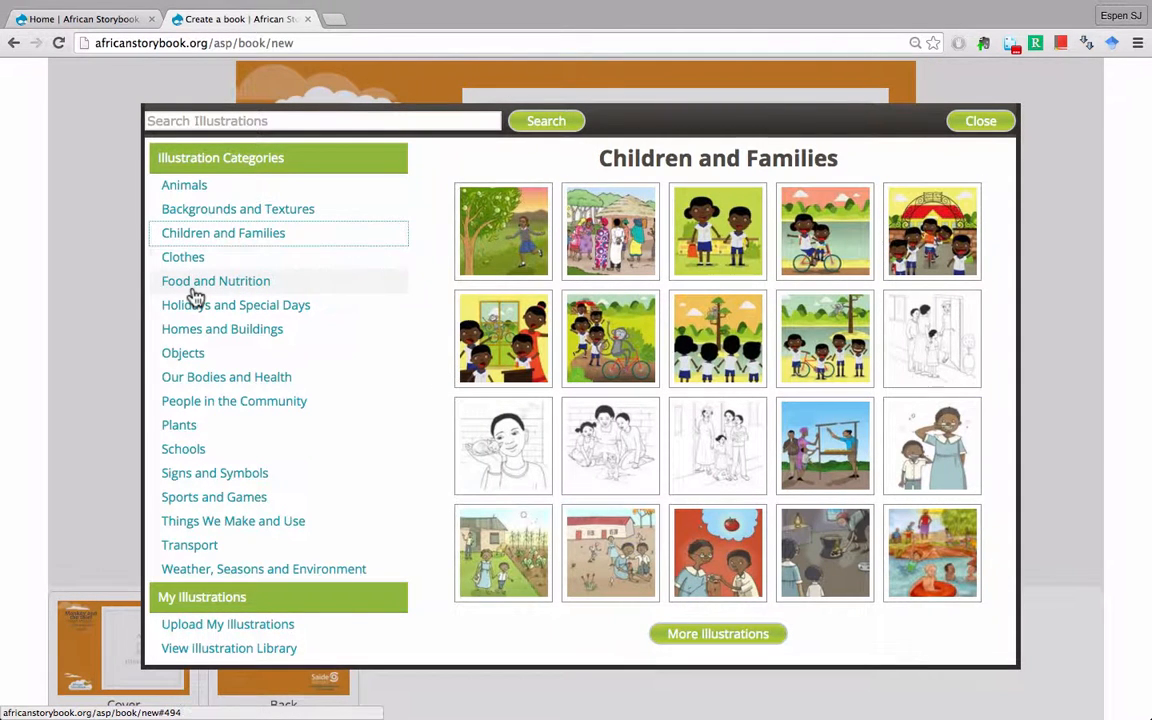
scroll(585, 365, "down", 1)
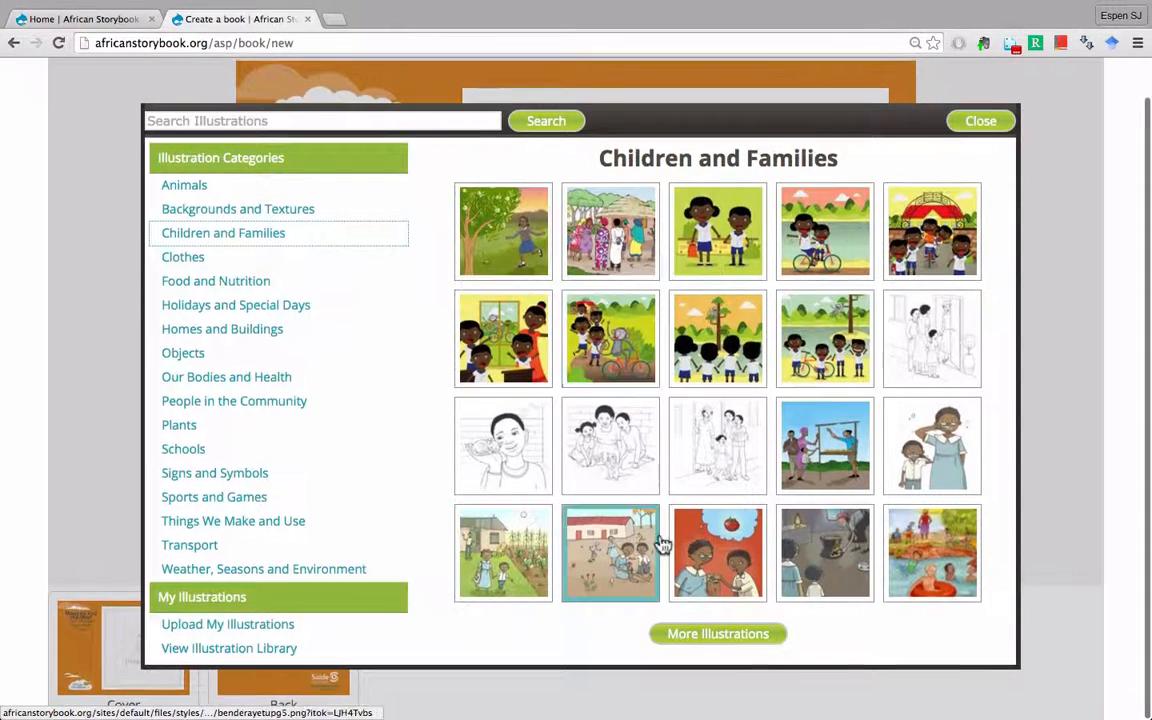
left_click(703, 634)
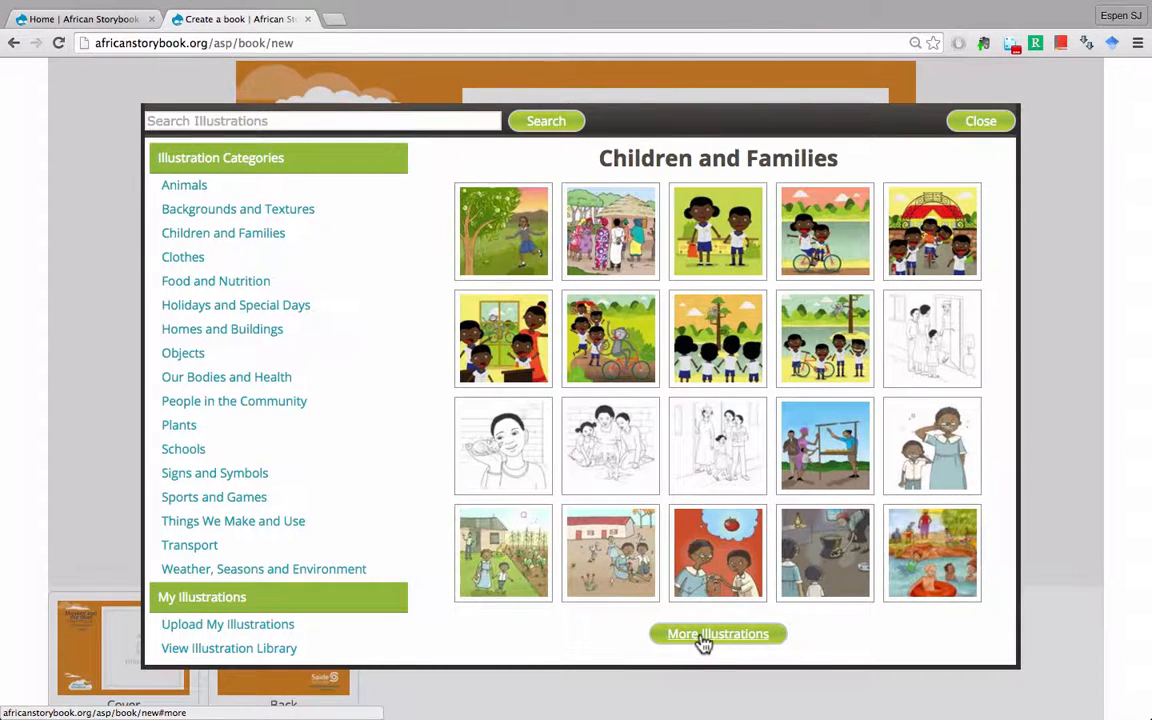
scroll(682, 484, "down", 1)
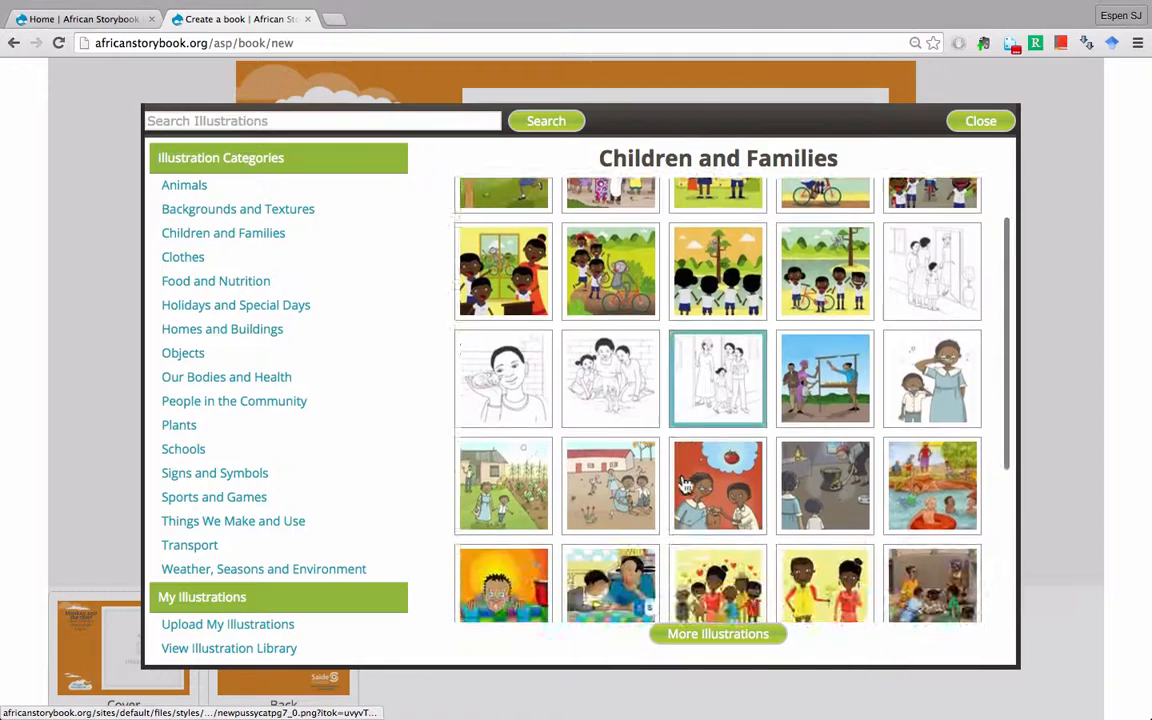
scroll(682, 484, "down", 5)
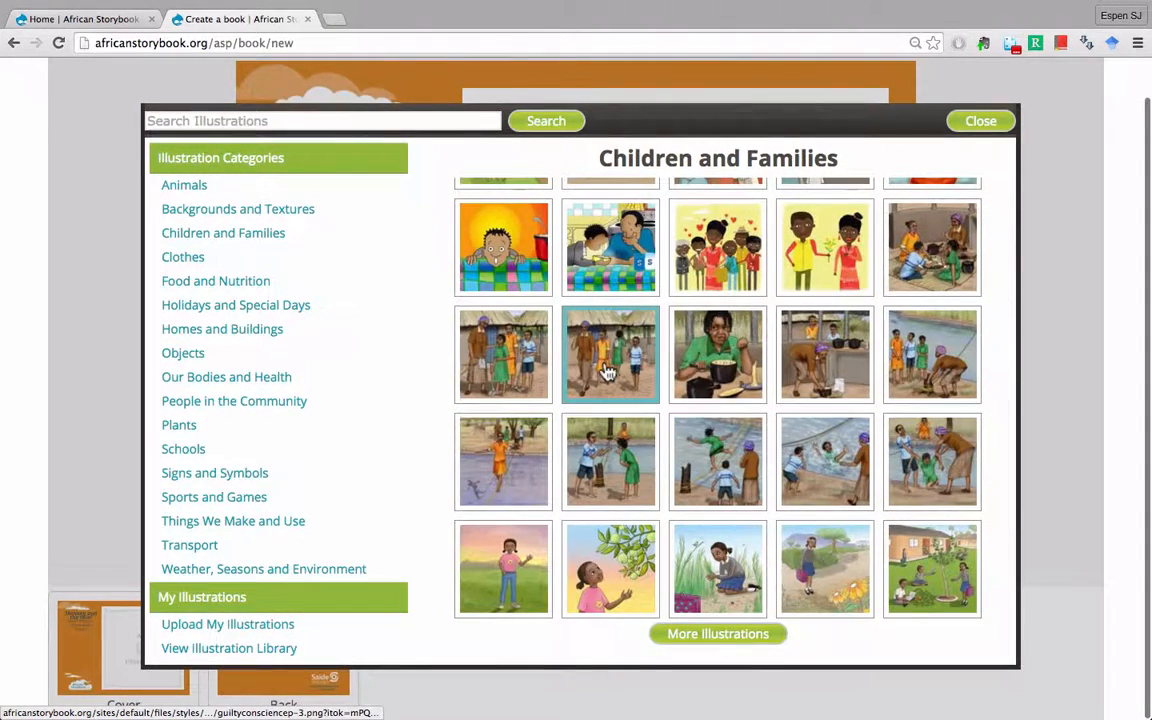
scroll(607, 372, "up", 8)
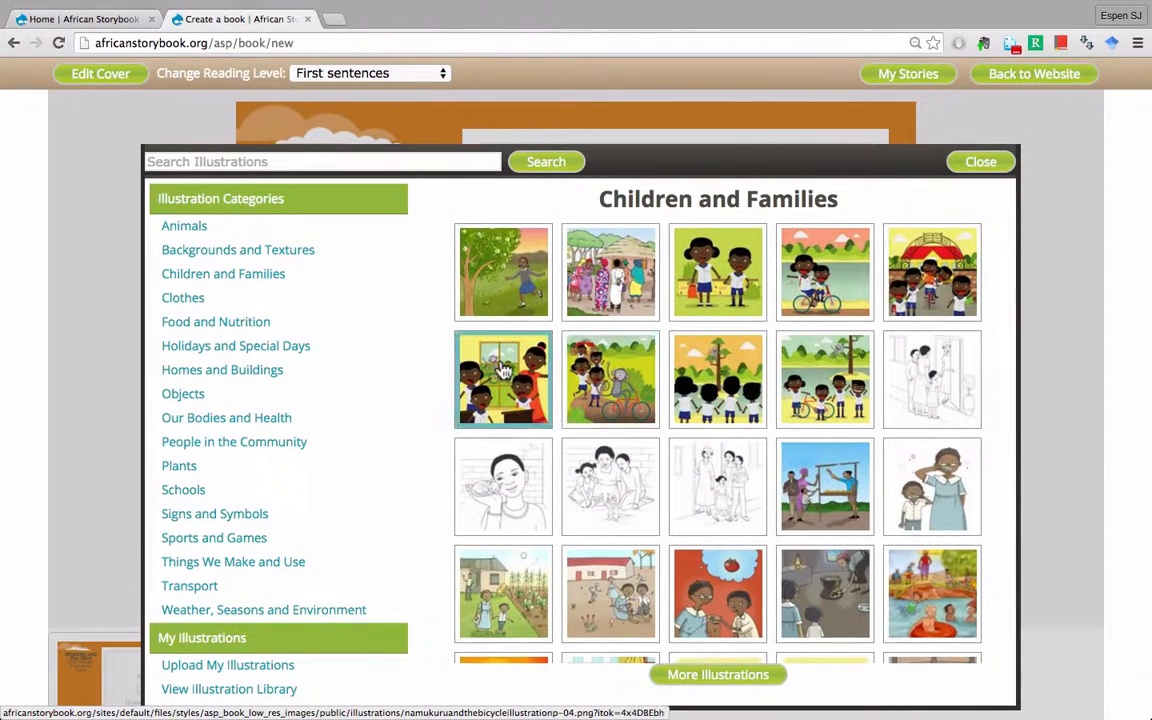
- Search the illustrations for monkey and place the grey monkey on the cover
left_click(228, 161)
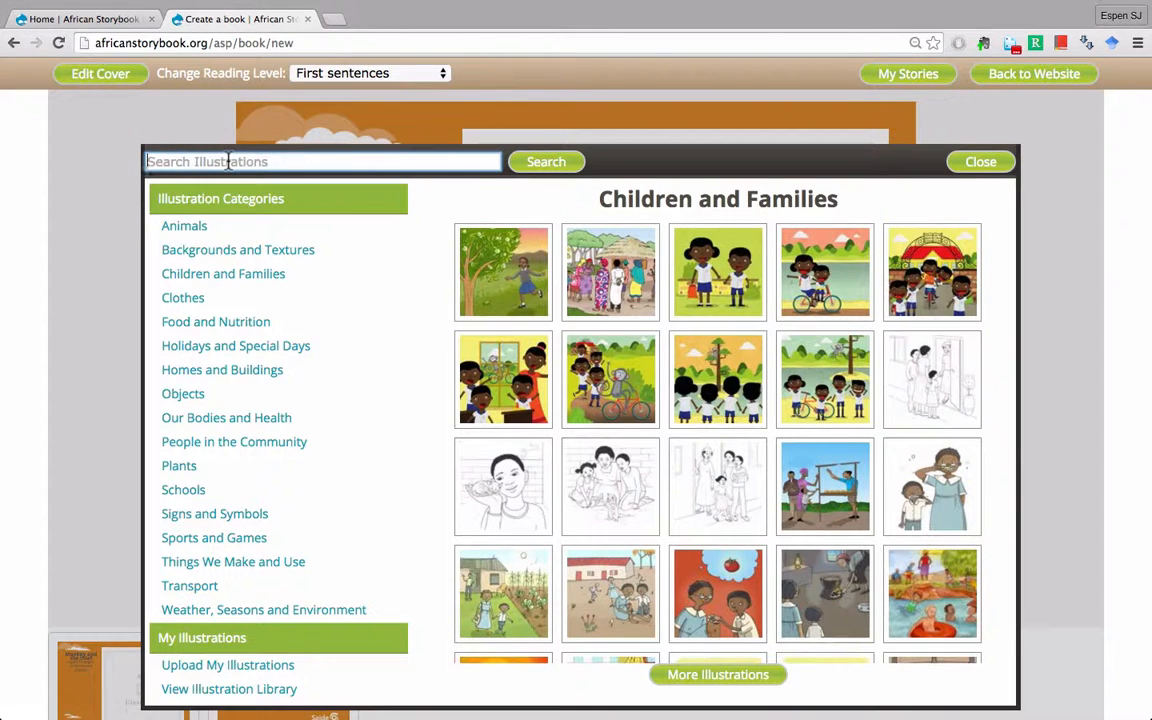
type("monkey")
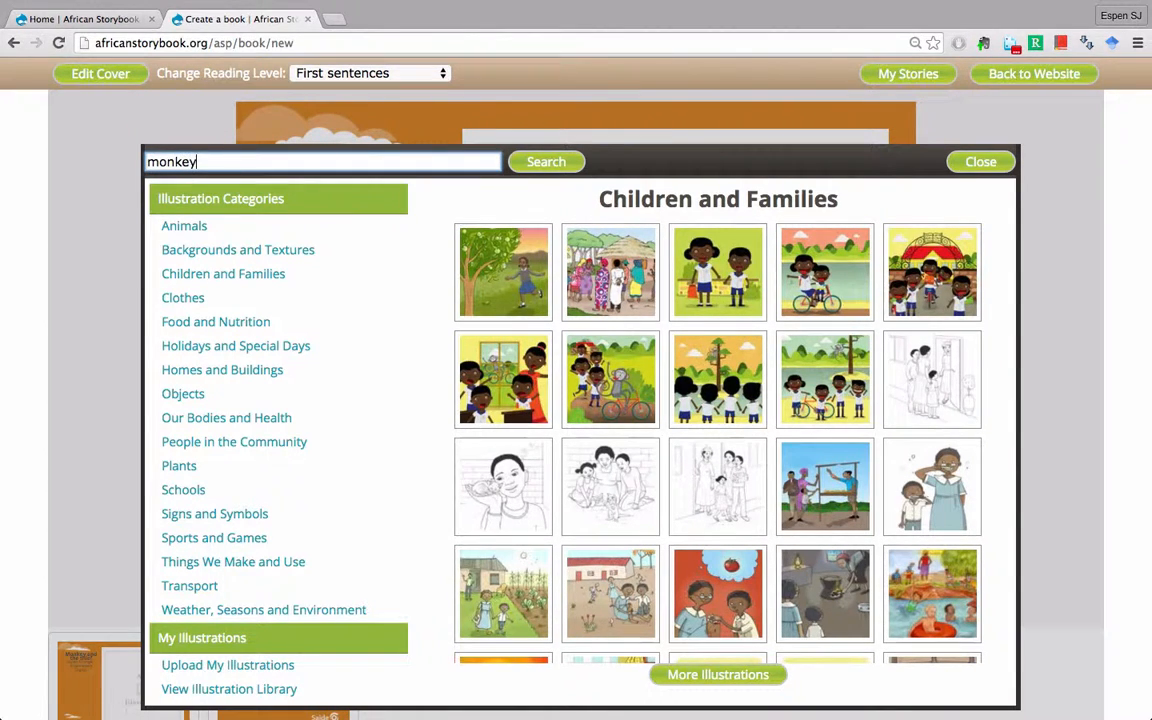
left_click(539, 165)
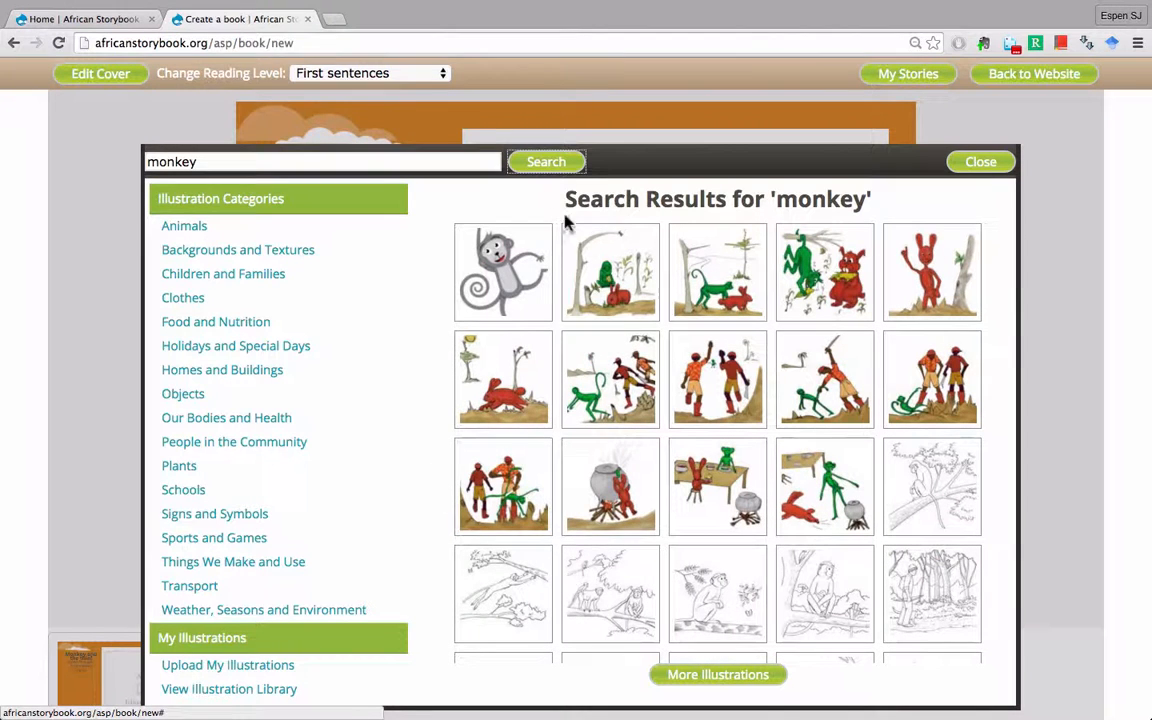
left_click(511, 279)
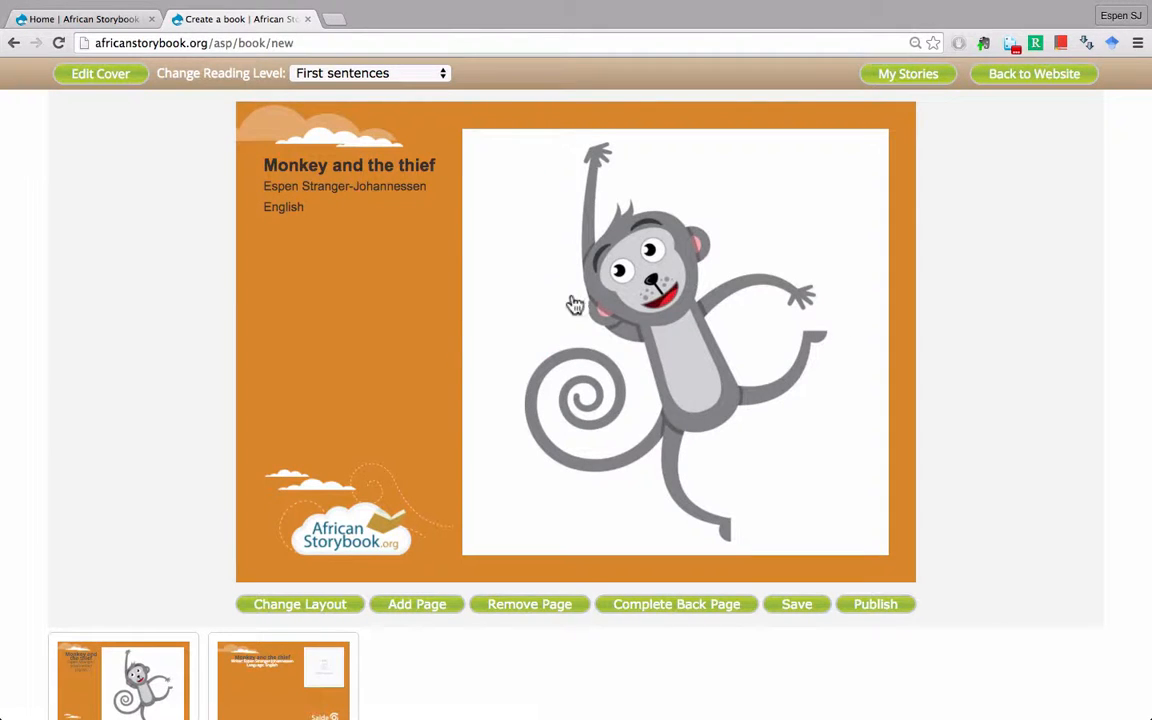
- Add page 1 with the text-left, illustration-right layout
scroll(575, 305, "down", 1)
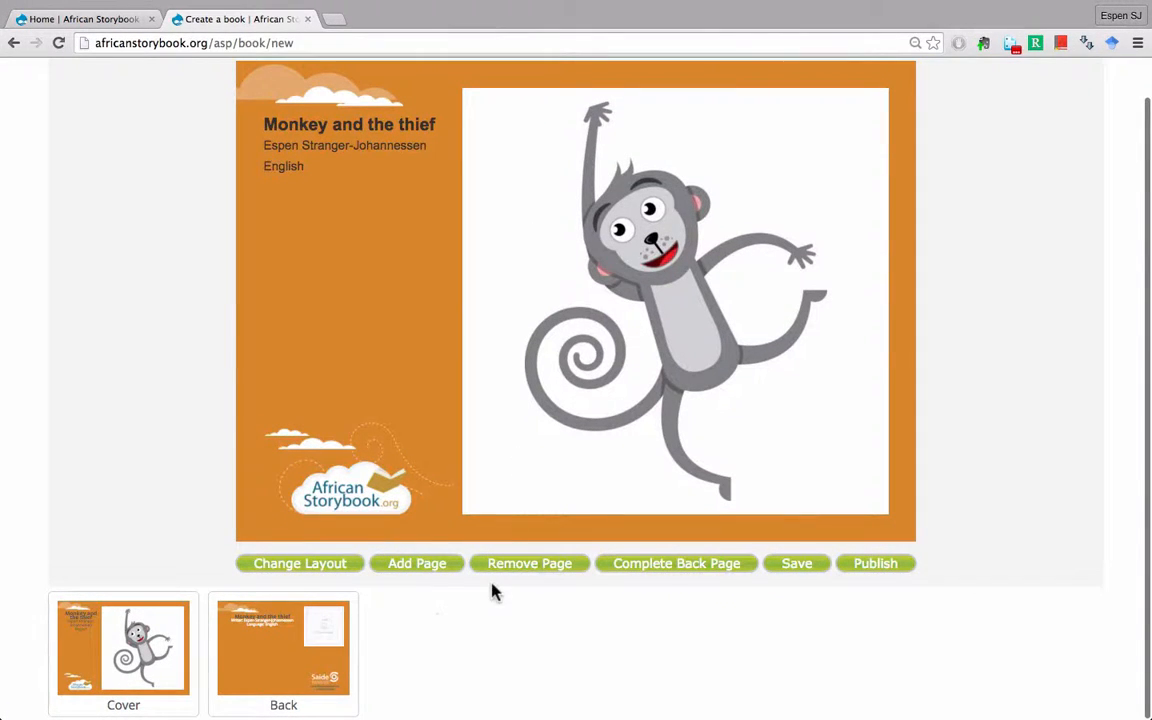
left_click(414, 575)
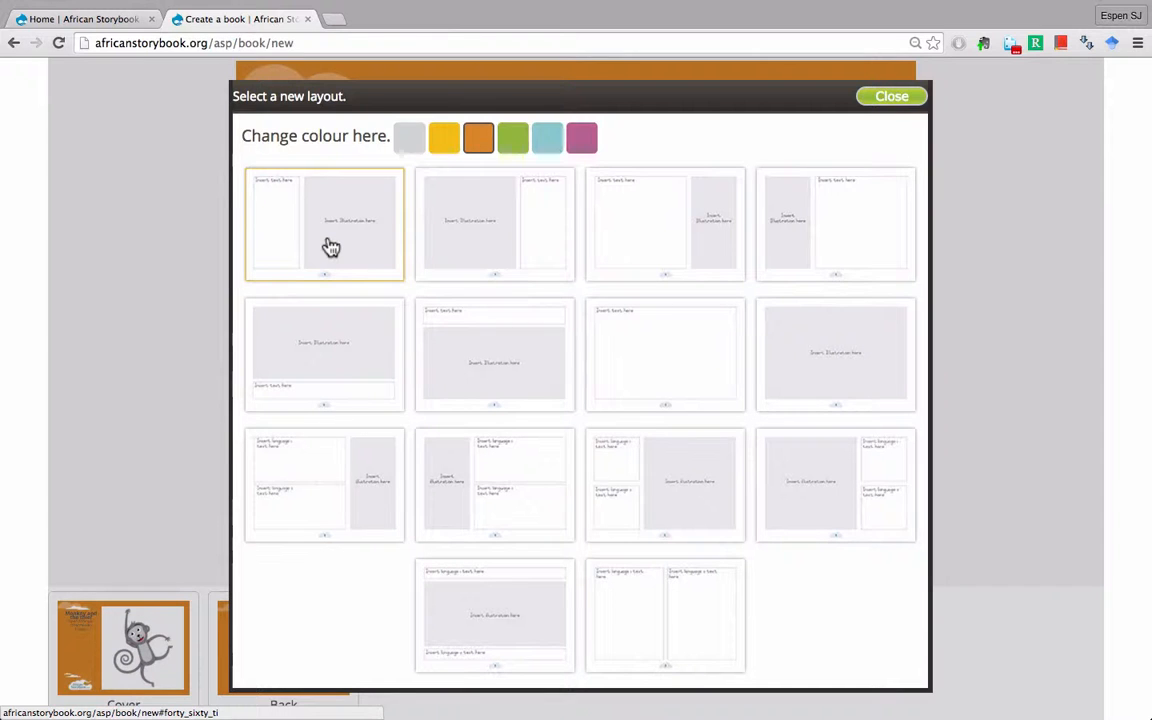
left_click(660, 241)
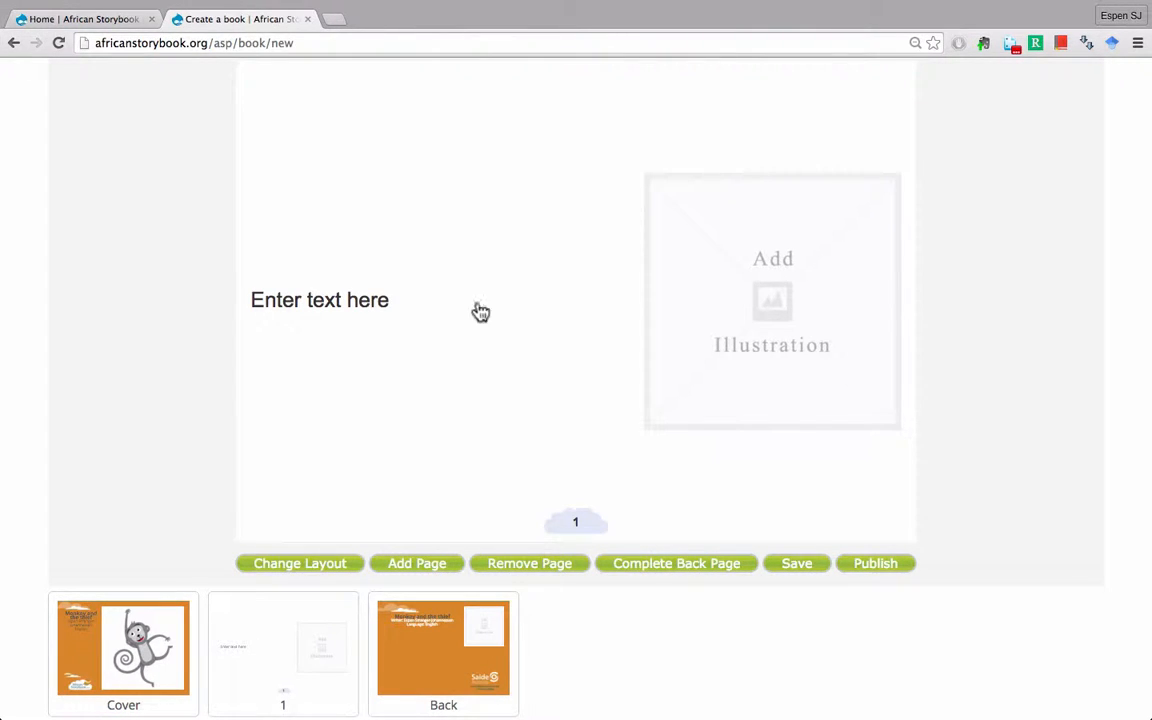
- Place the Homes and Buildings schoolyard picture of children around a young tree on page 1
left_click(772, 270)
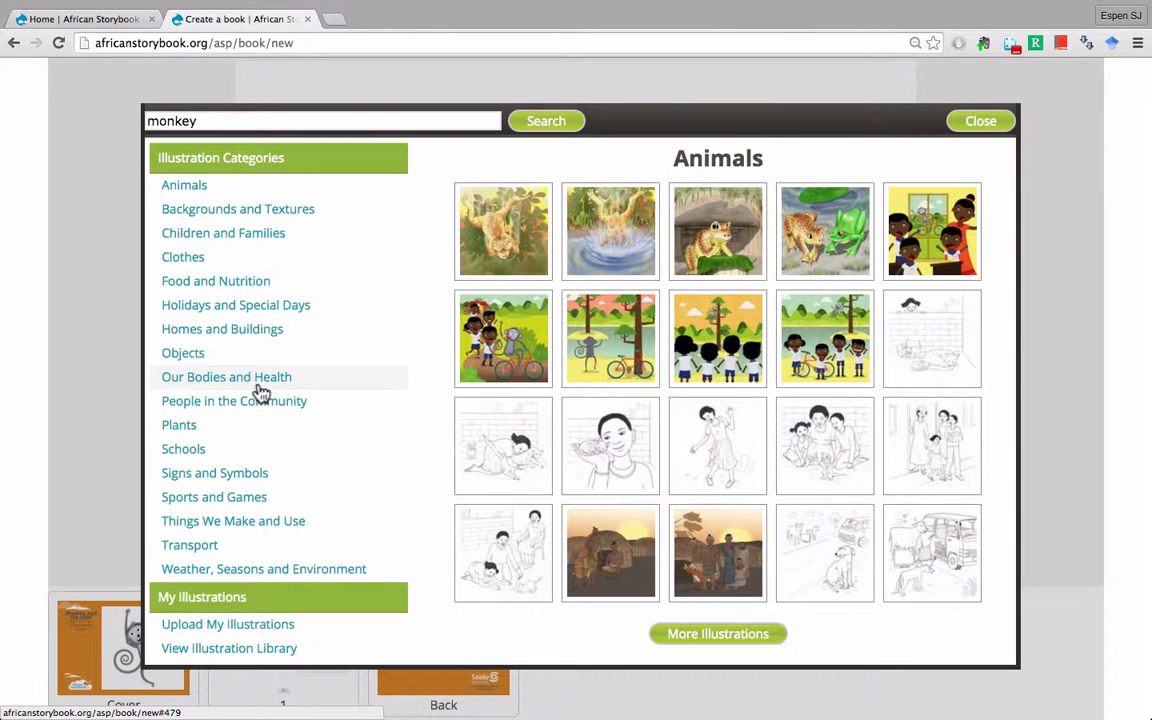
left_click(224, 336)
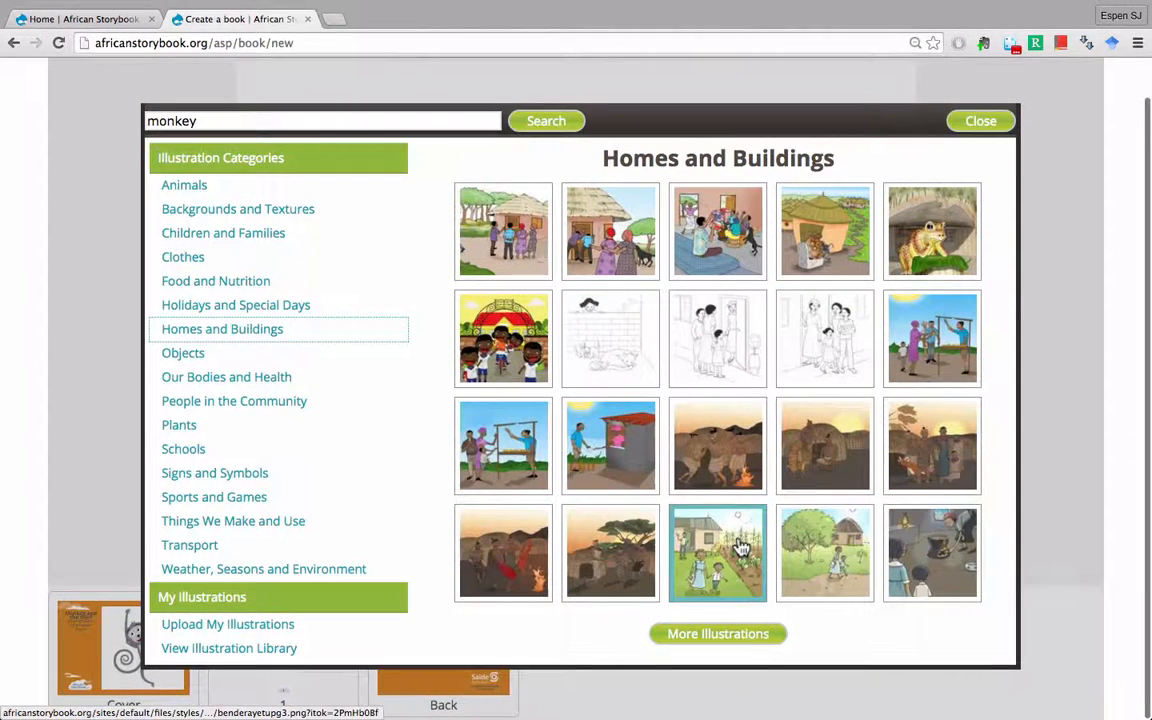
left_click(740, 638)
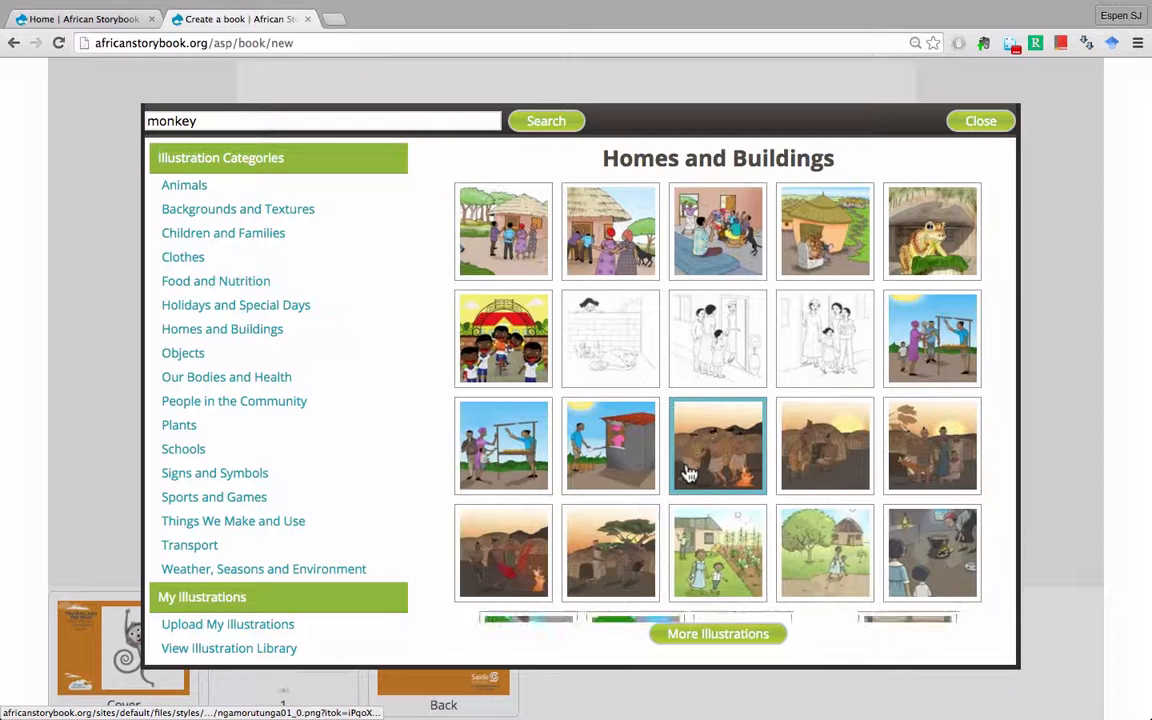
scroll(688, 474, "down", 5)
scroll(688, 474, "down", 2)
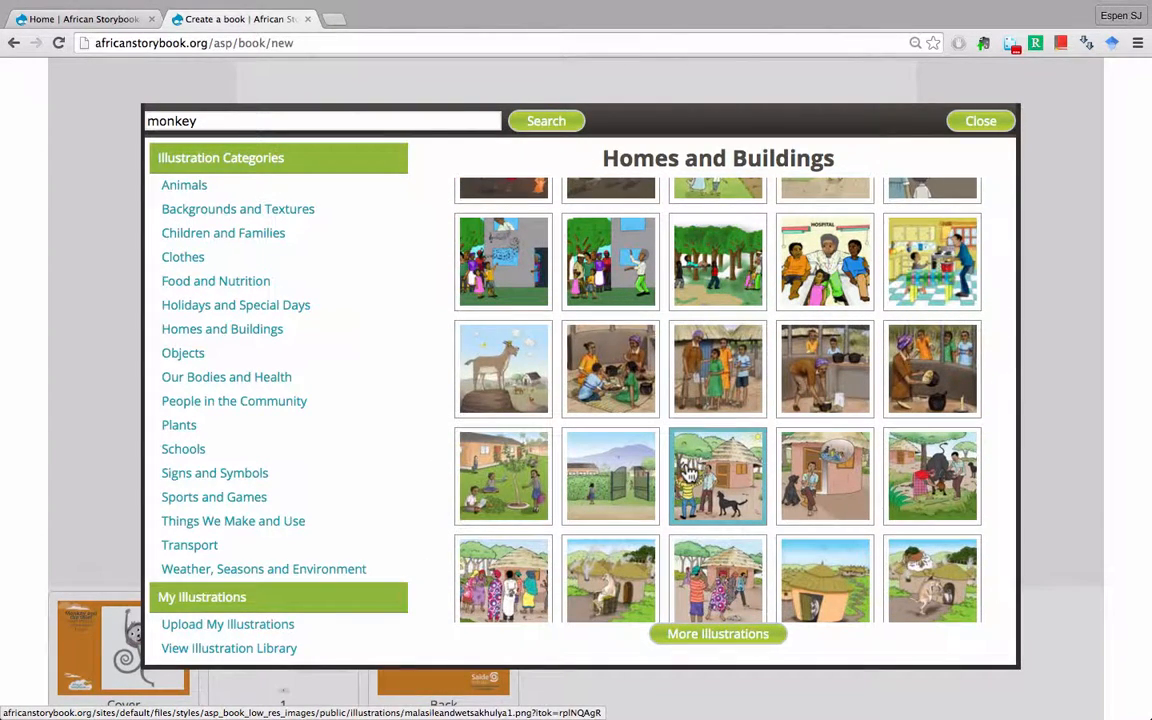
scroll(688, 474, "down", 1)
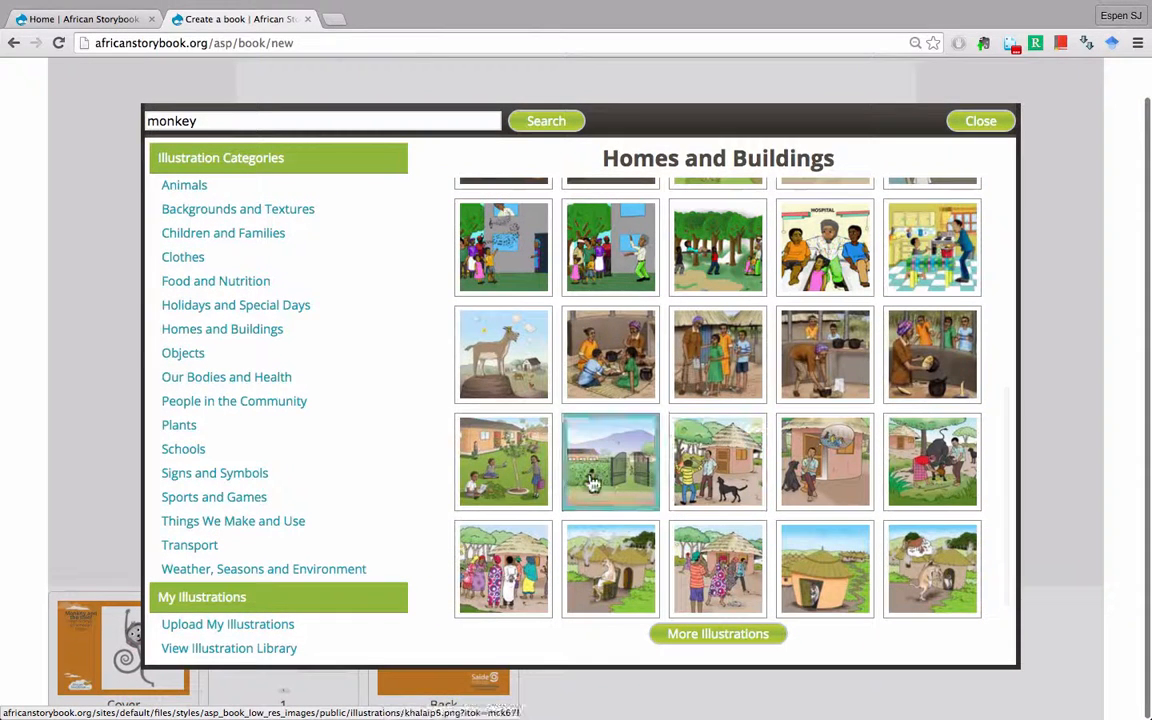
left_click(492, 466)
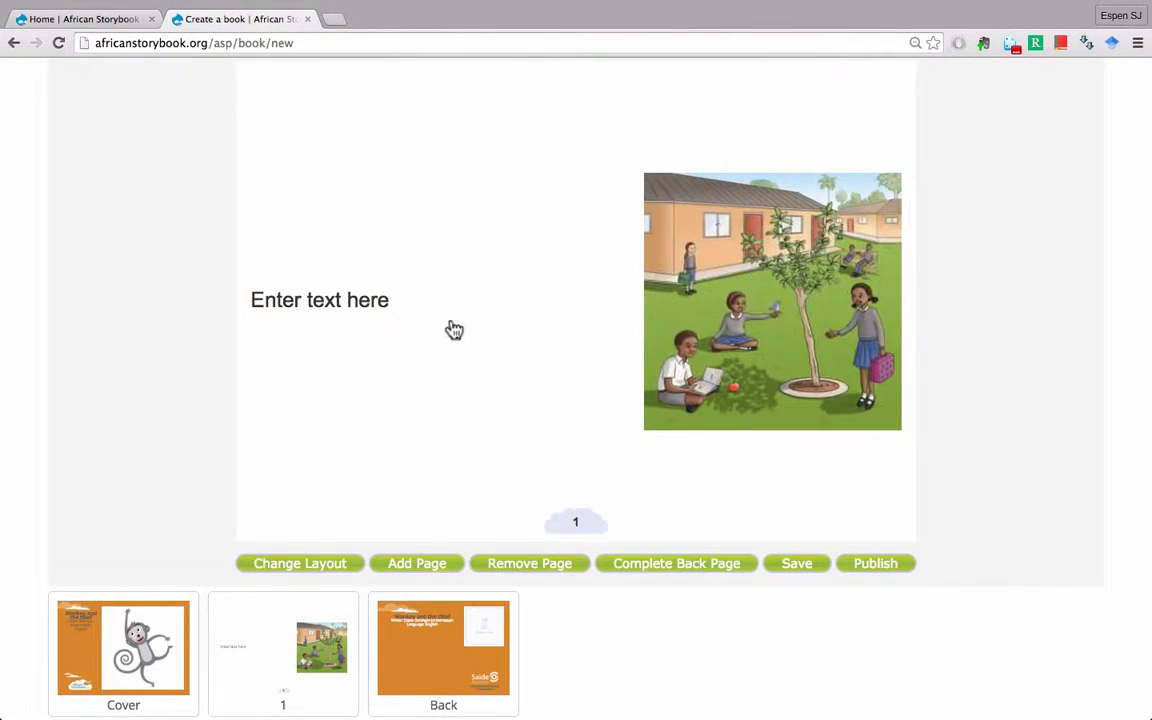
- Write page 1's sentence, then insert 'big' so it ends 'came to a big school.'
left_click(373, 318)
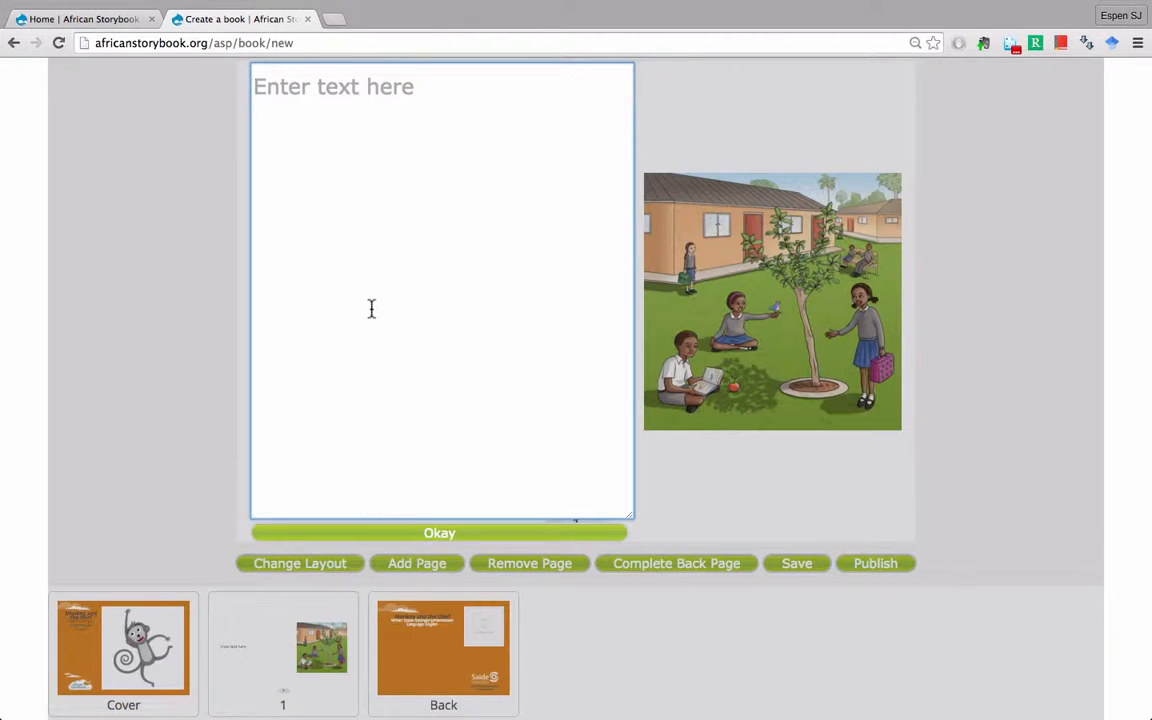
type("Monke")
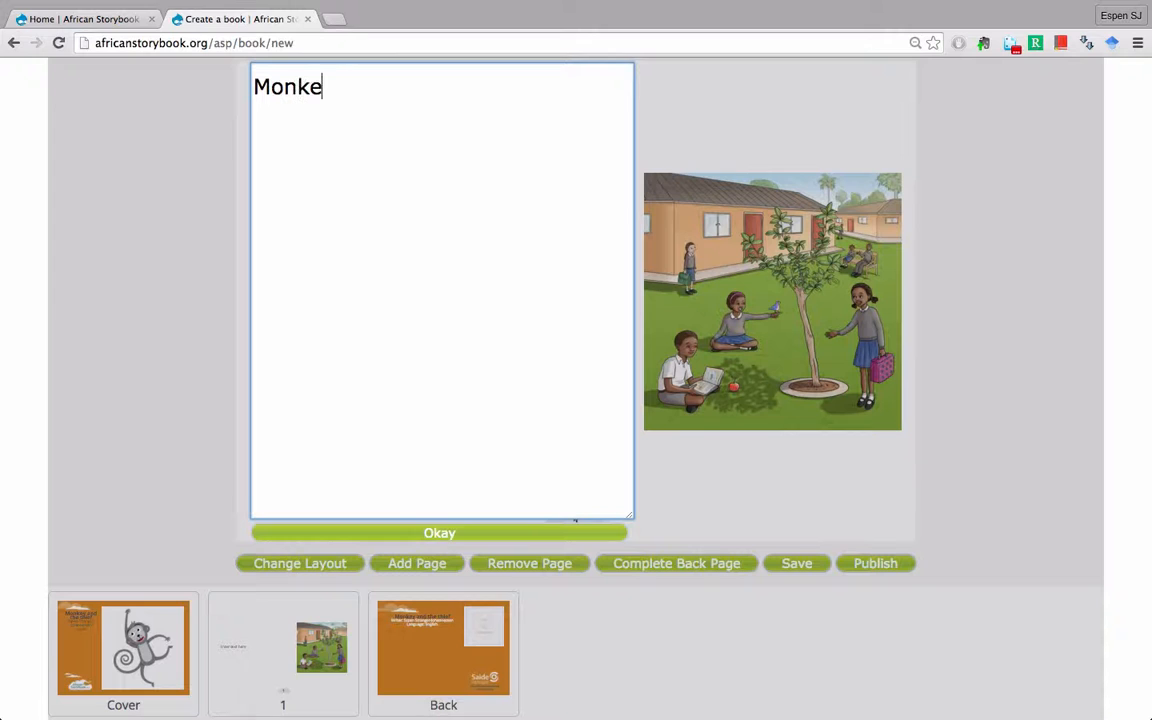
type("y was walking ")
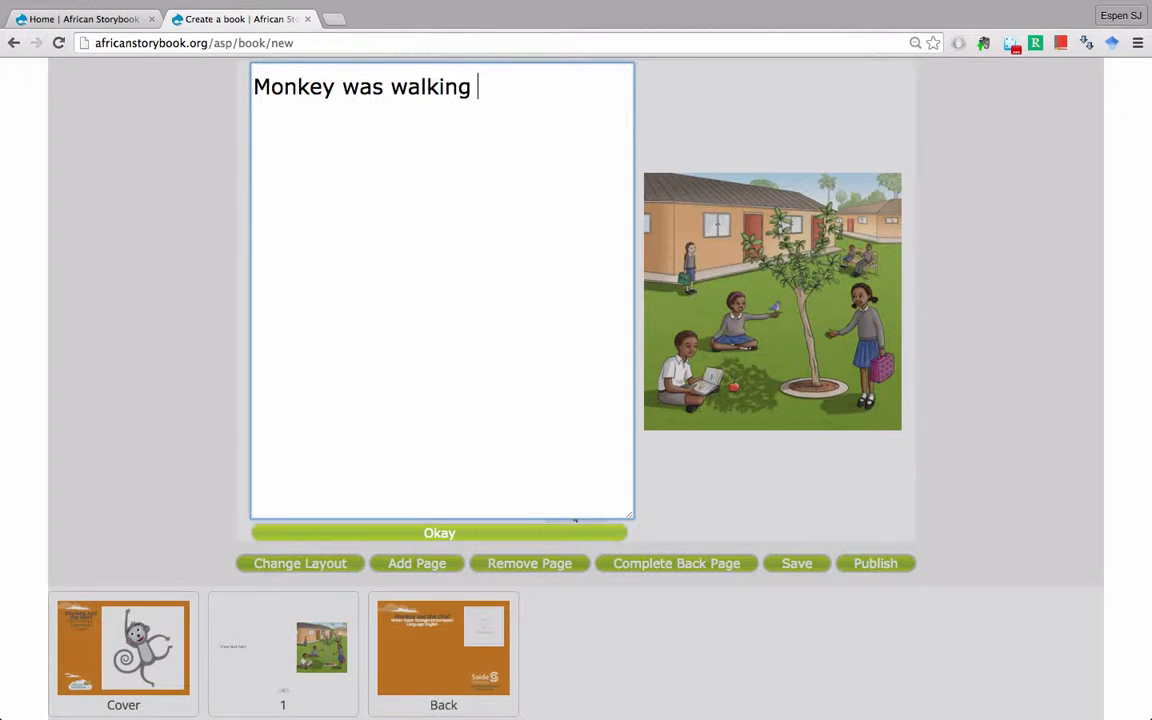
type("down the ")
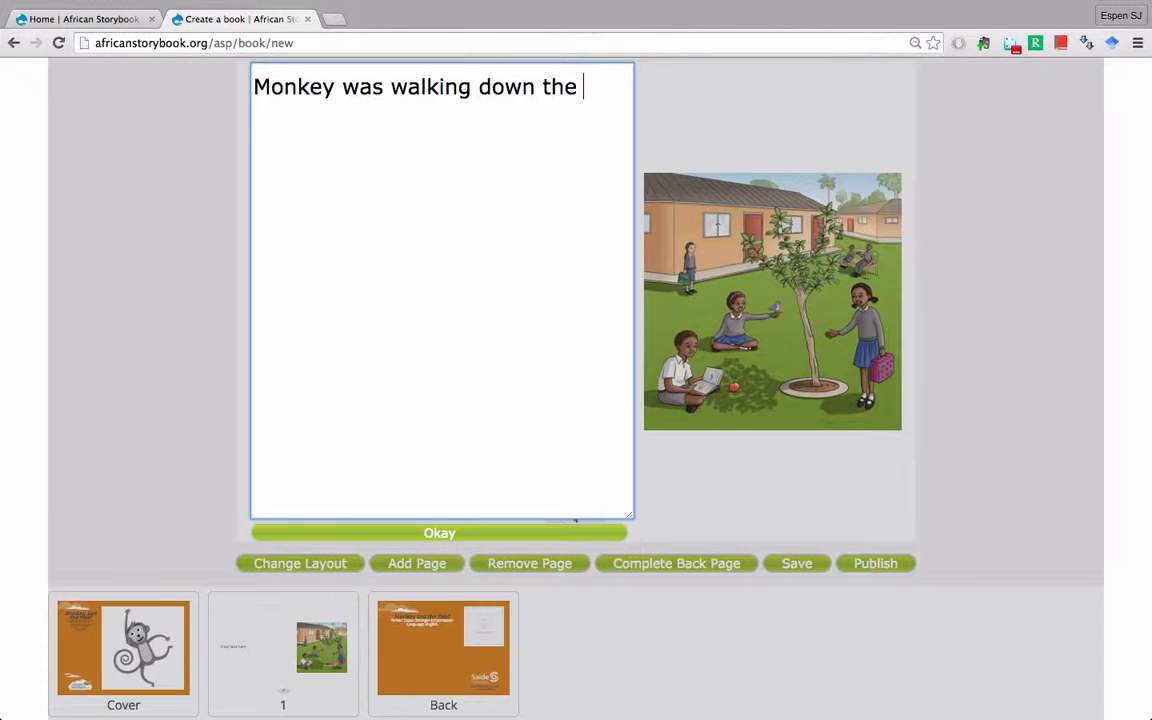
type("road when he")
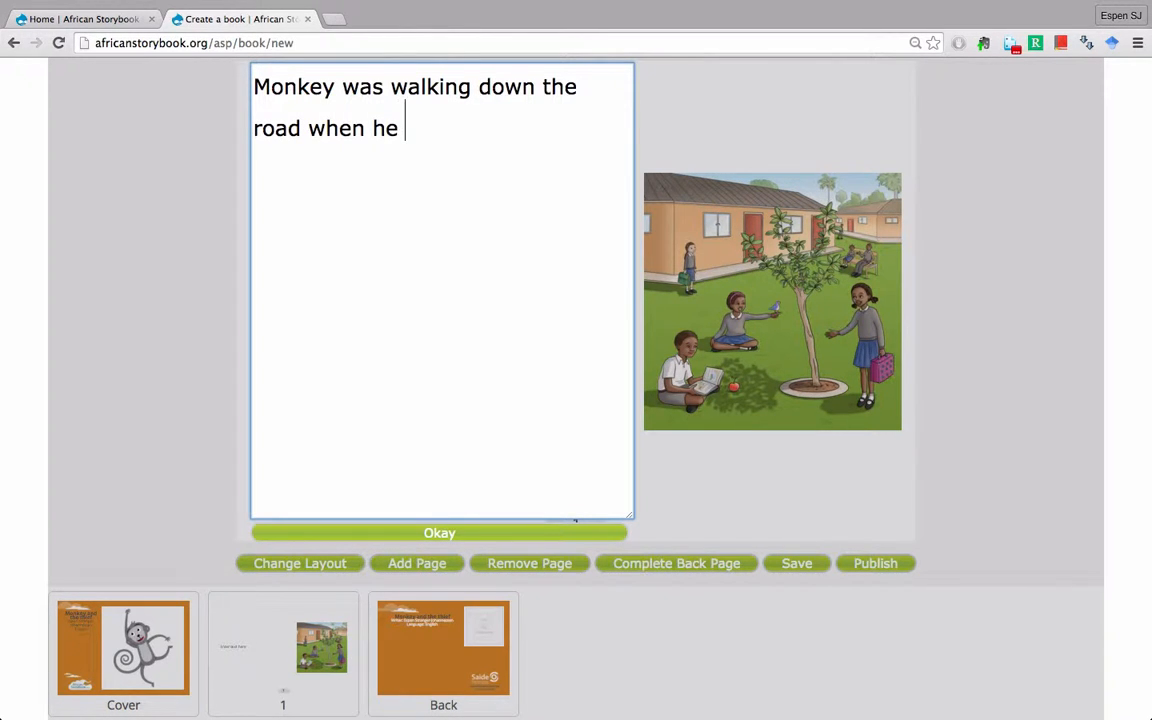
type(" came to a school.")
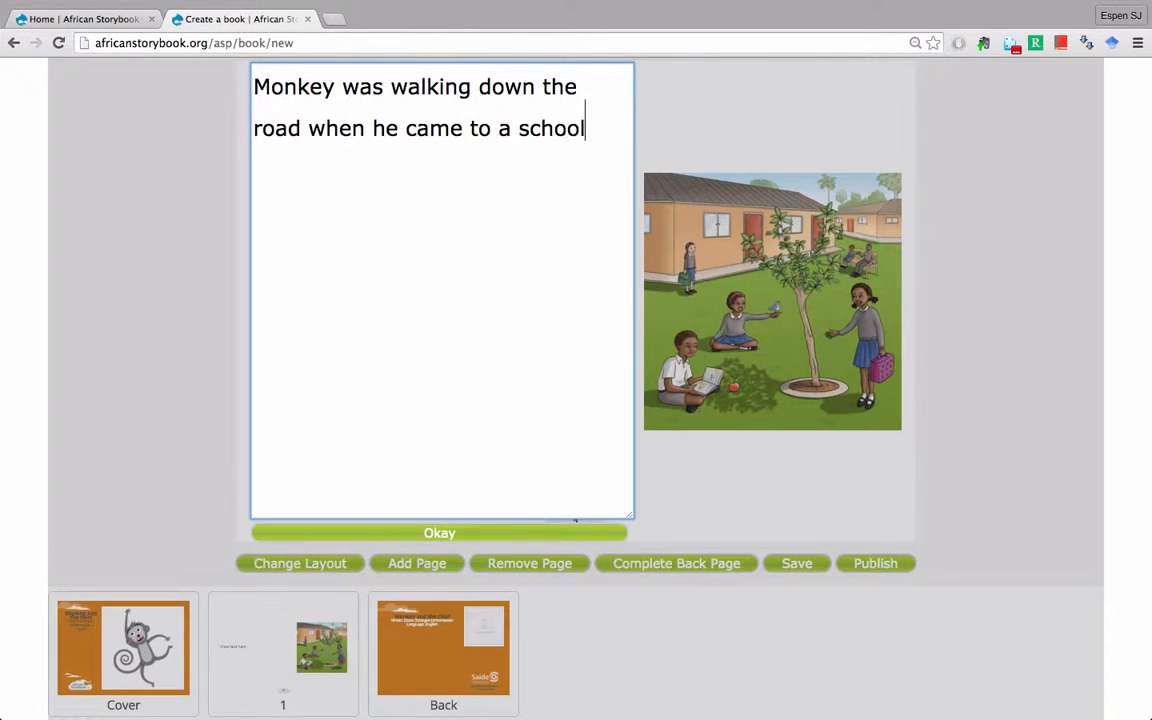
left_click(362, 536)
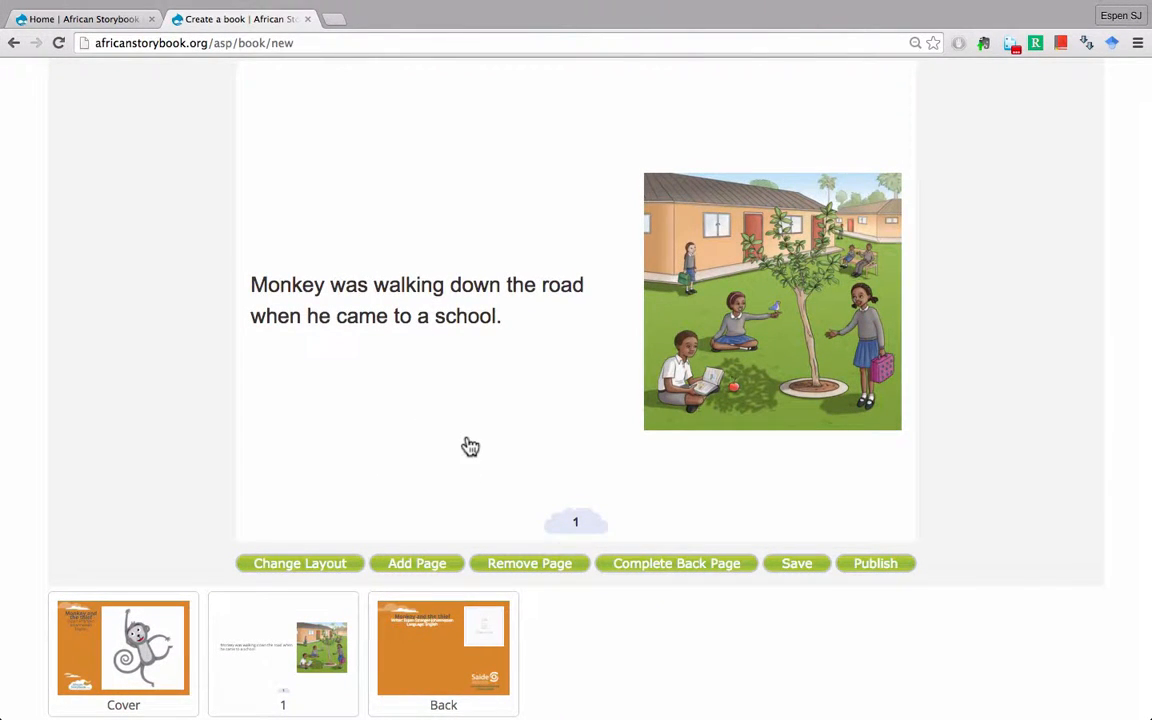
left_click(405, 331)
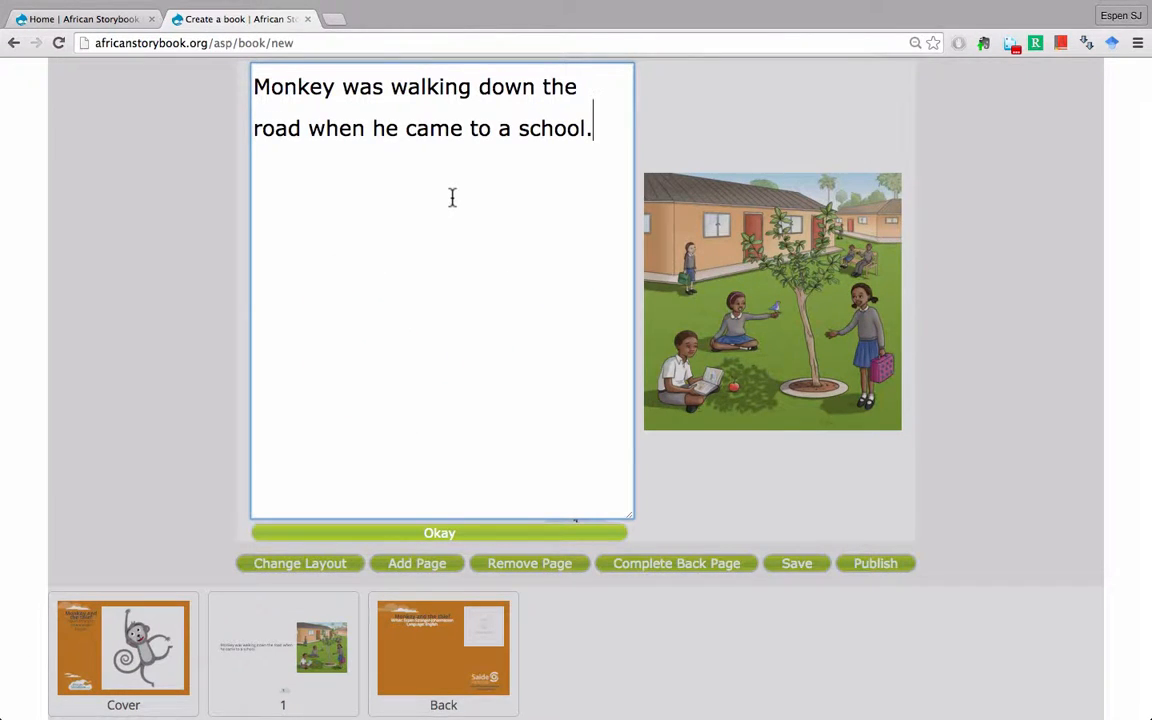
key("alt+Left")
type("big")
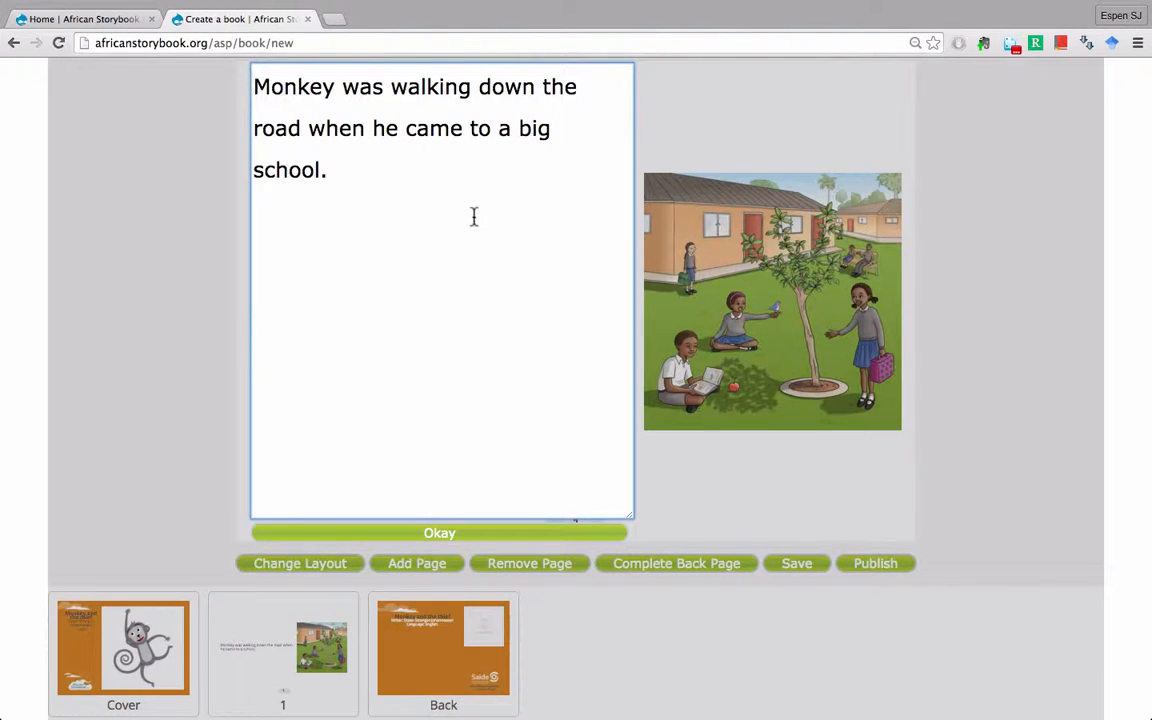
left_click(494, 533)
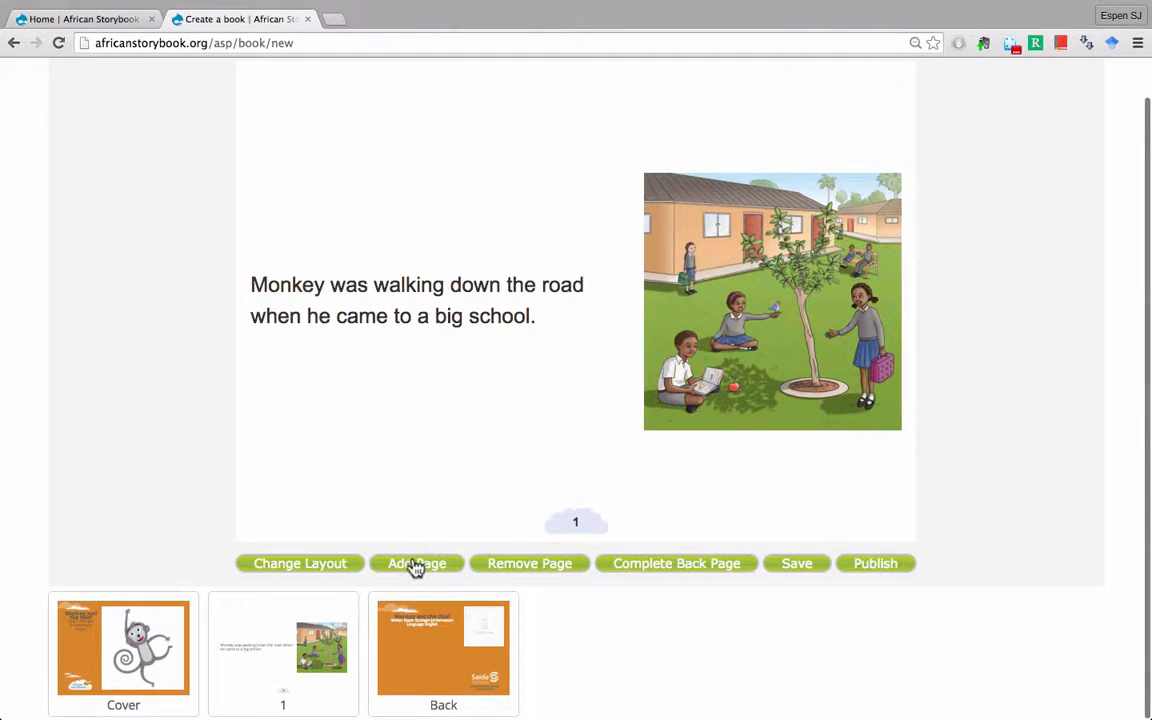
- Add page 2 with picture-above-text layout and the Schools teacher-and-children illustration
left_click(417, 563)
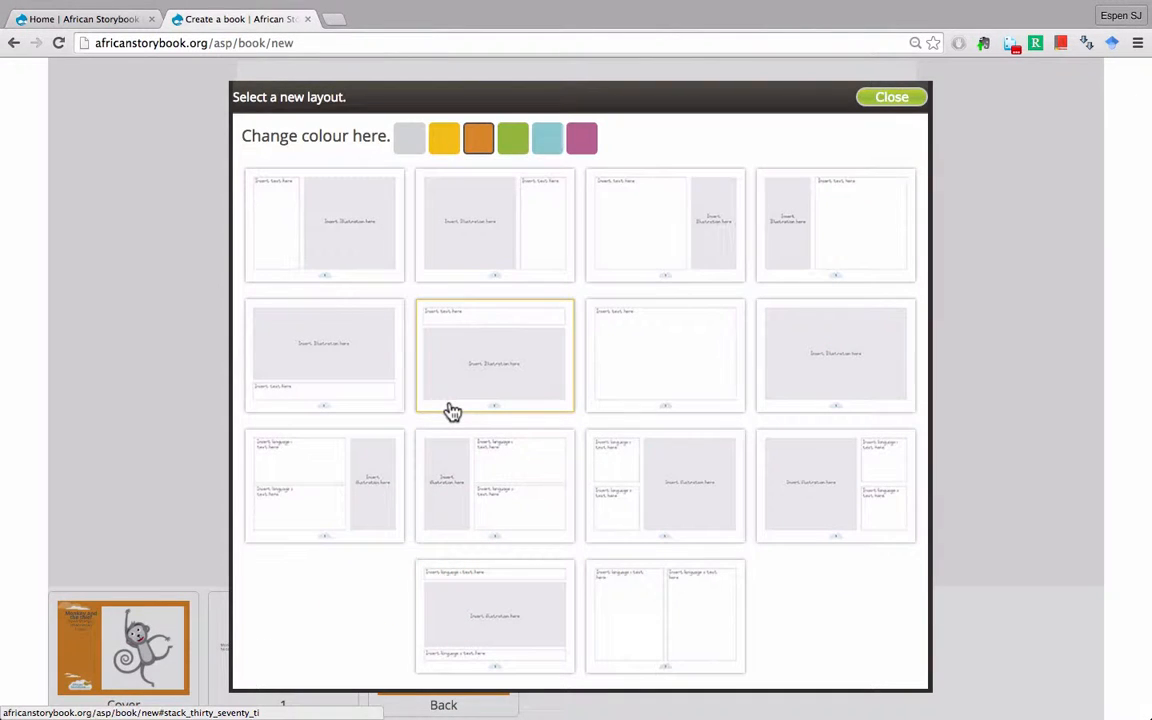
left_click(338, 353)
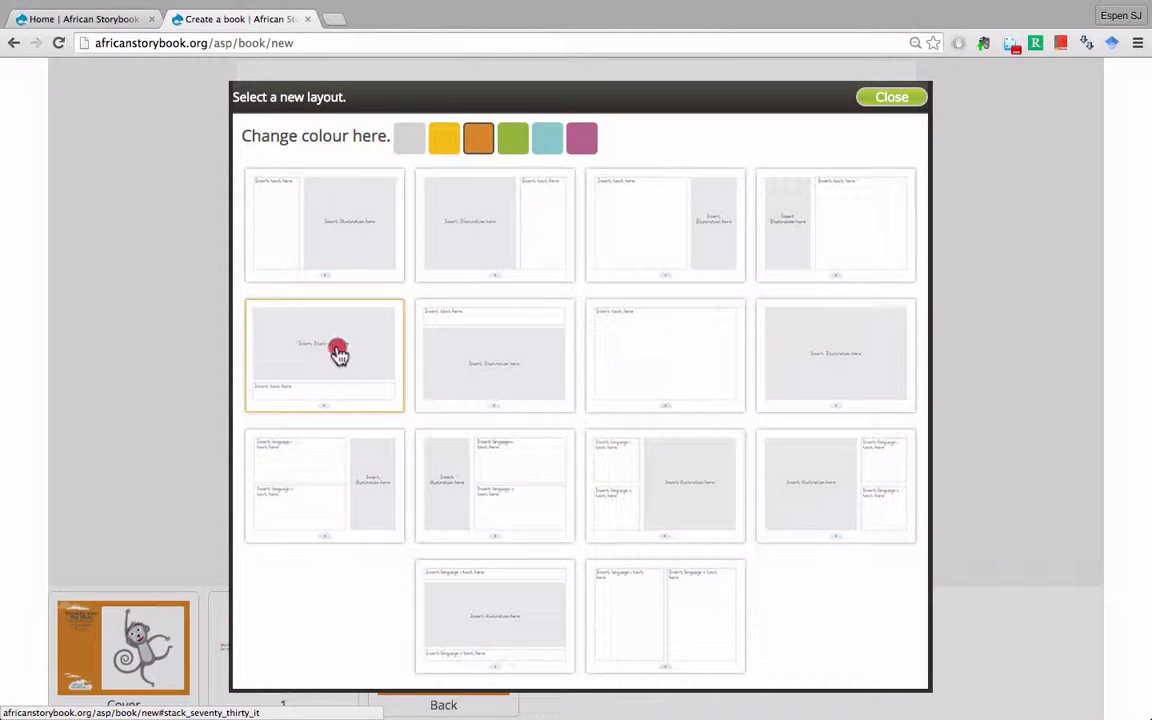
left_click(533, 214)
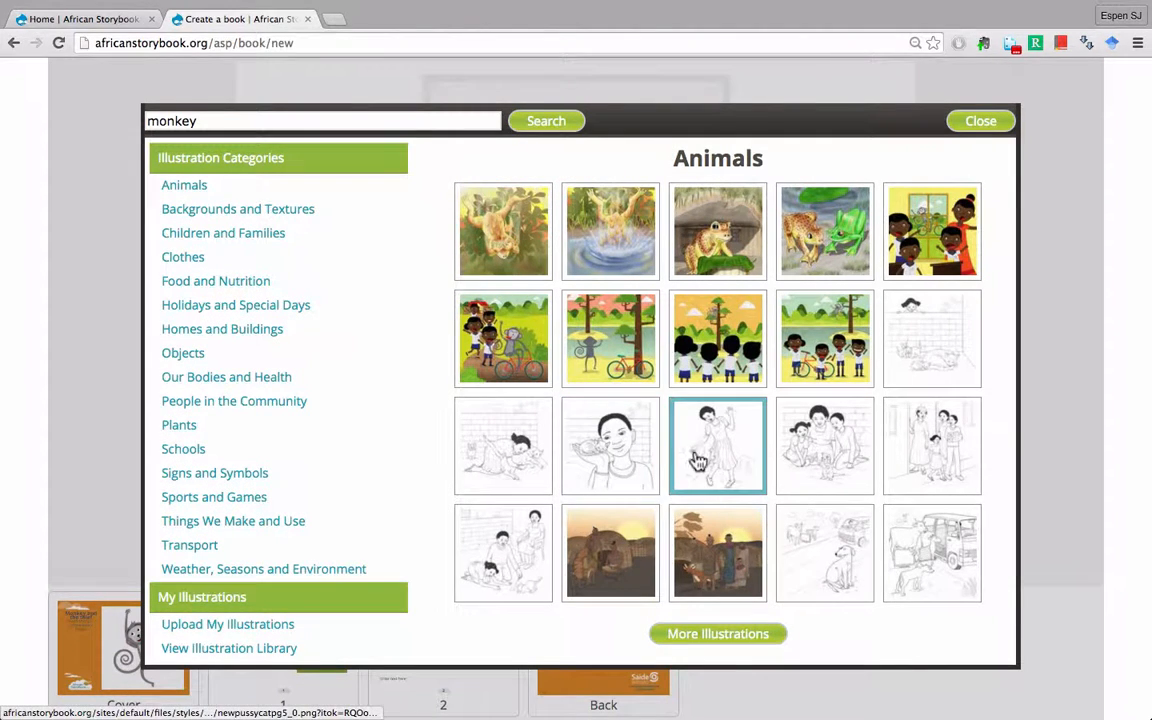
left_click(192, 451)
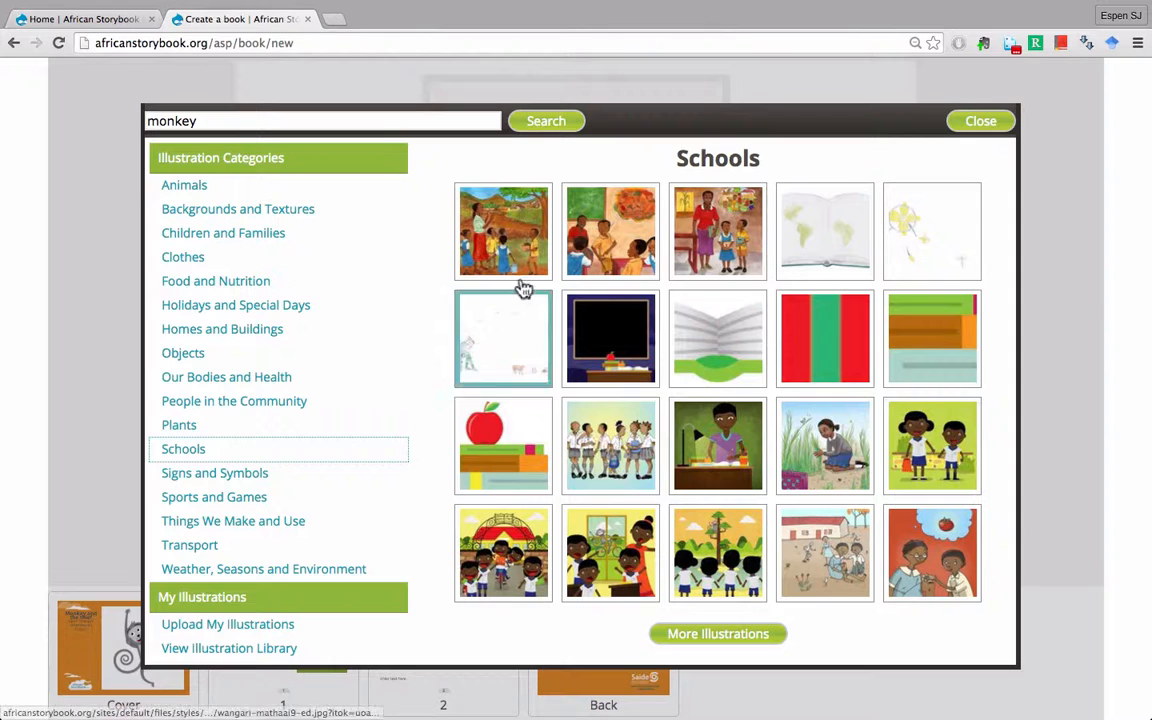
left_click(508, 250)
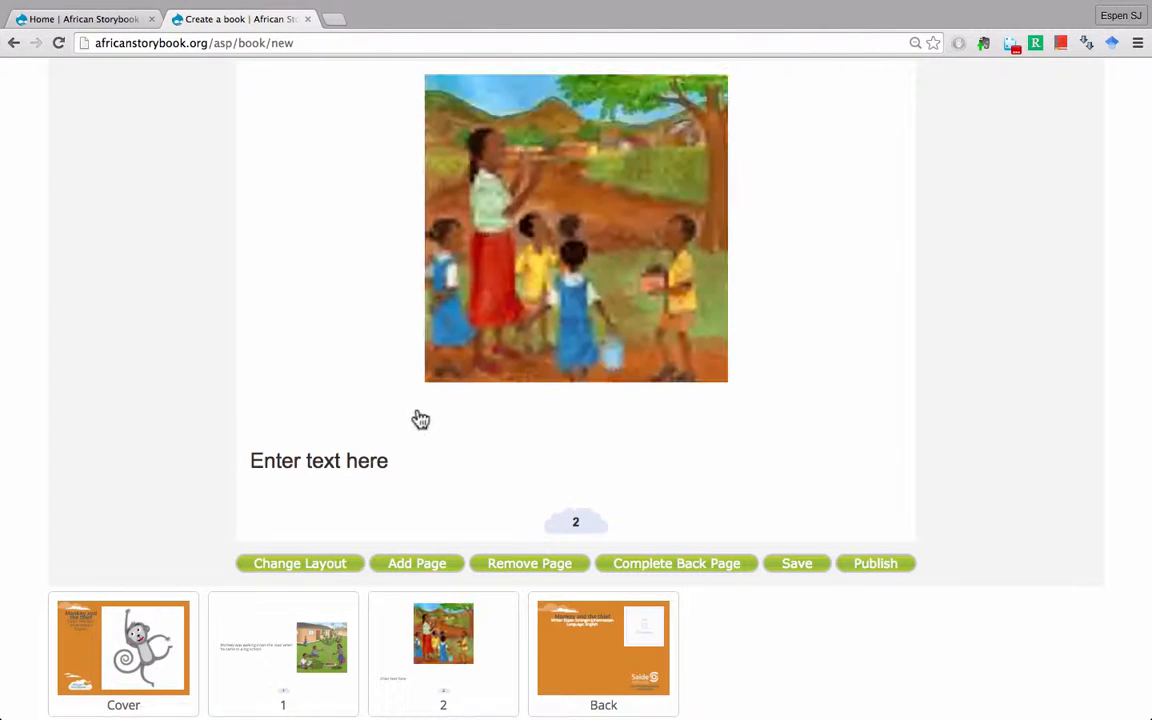
- Write 'The teacher was outside showing the children a tree.' on page 2, then go to the back page
left_click(348, 462)
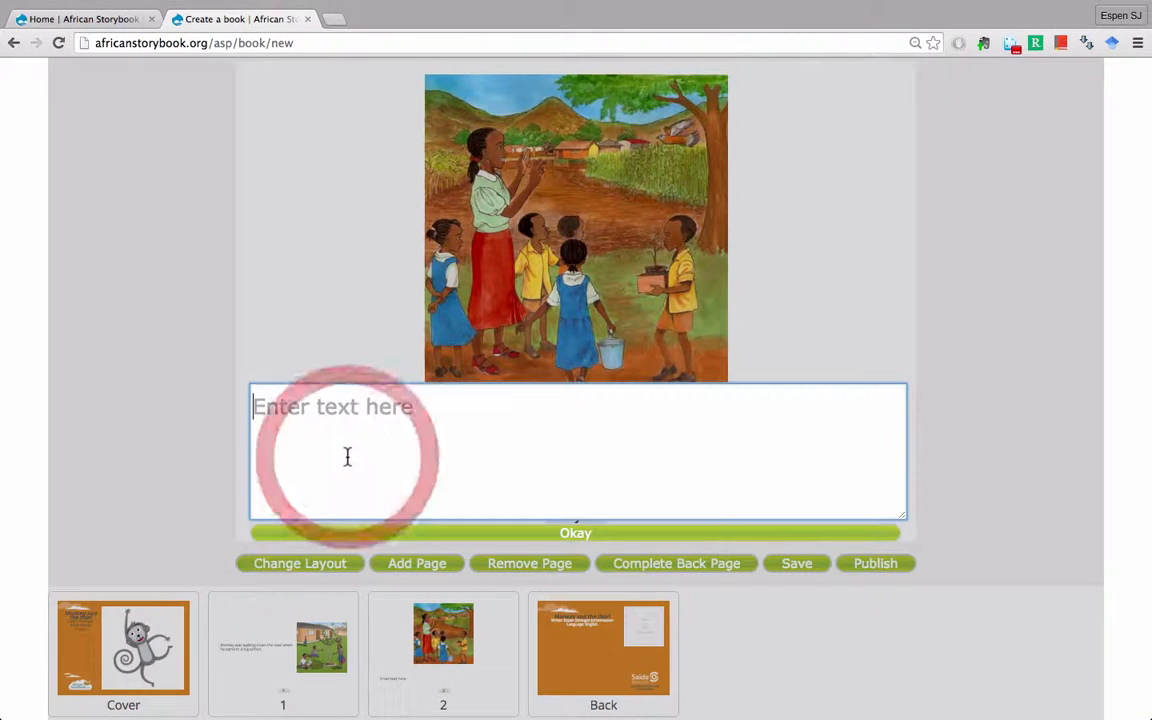
type("Th")
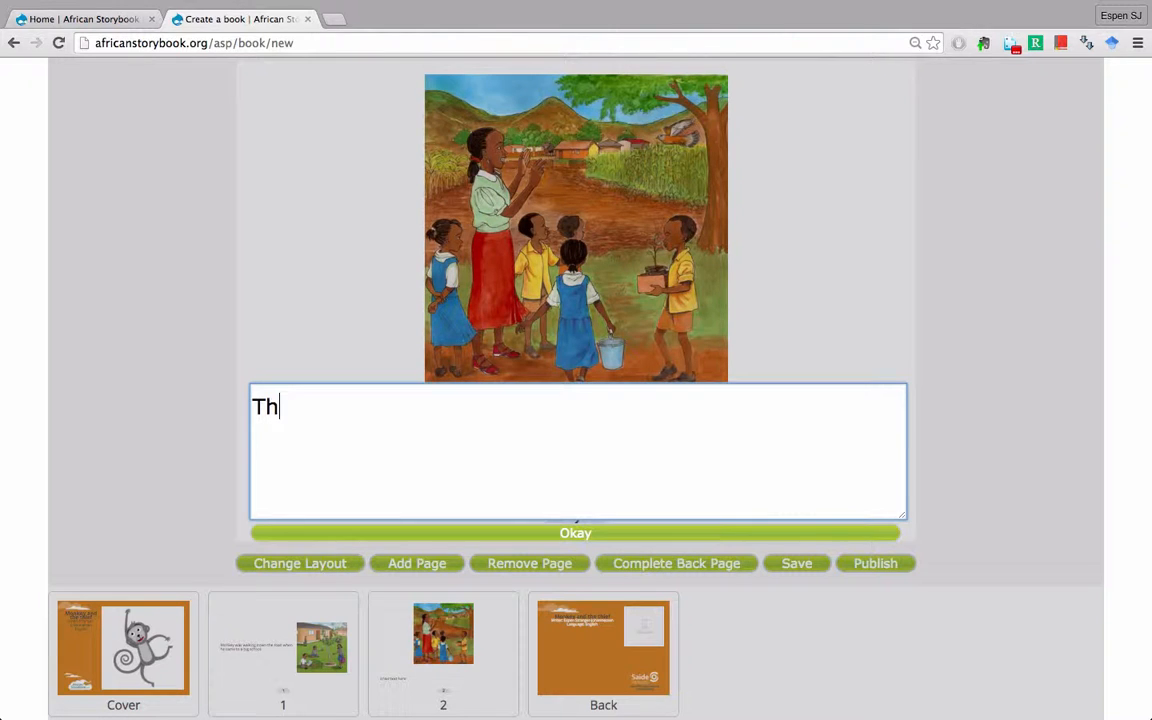
type("e teacher")
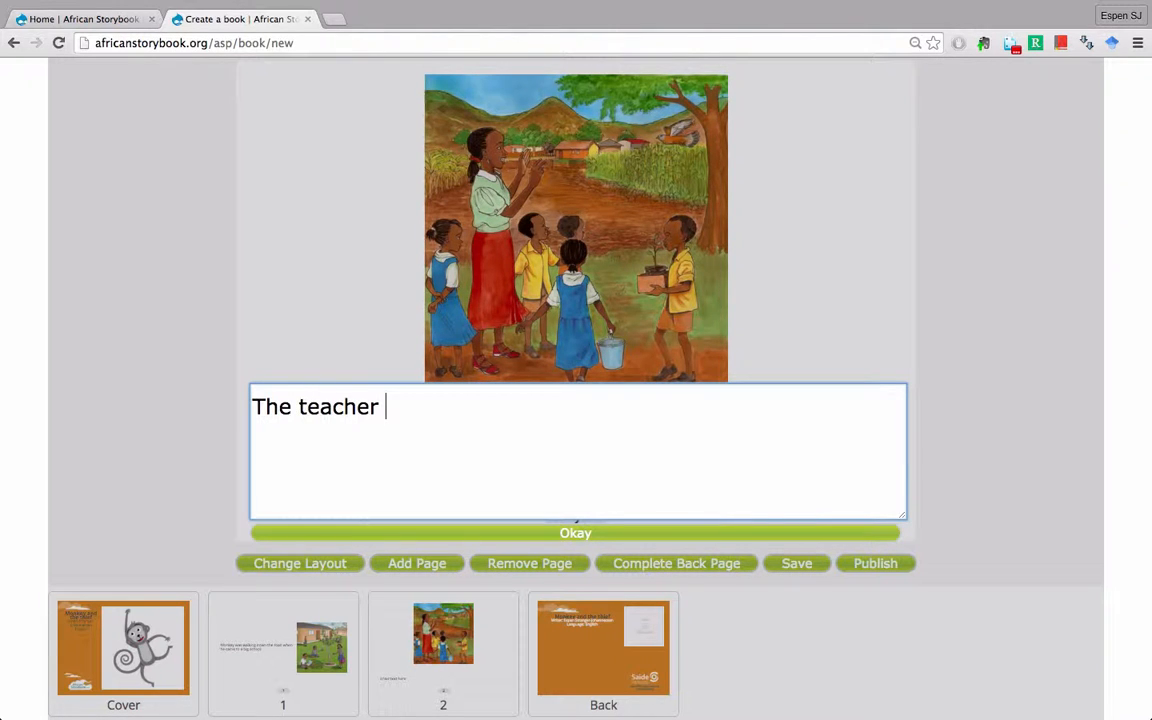
type(" was out")
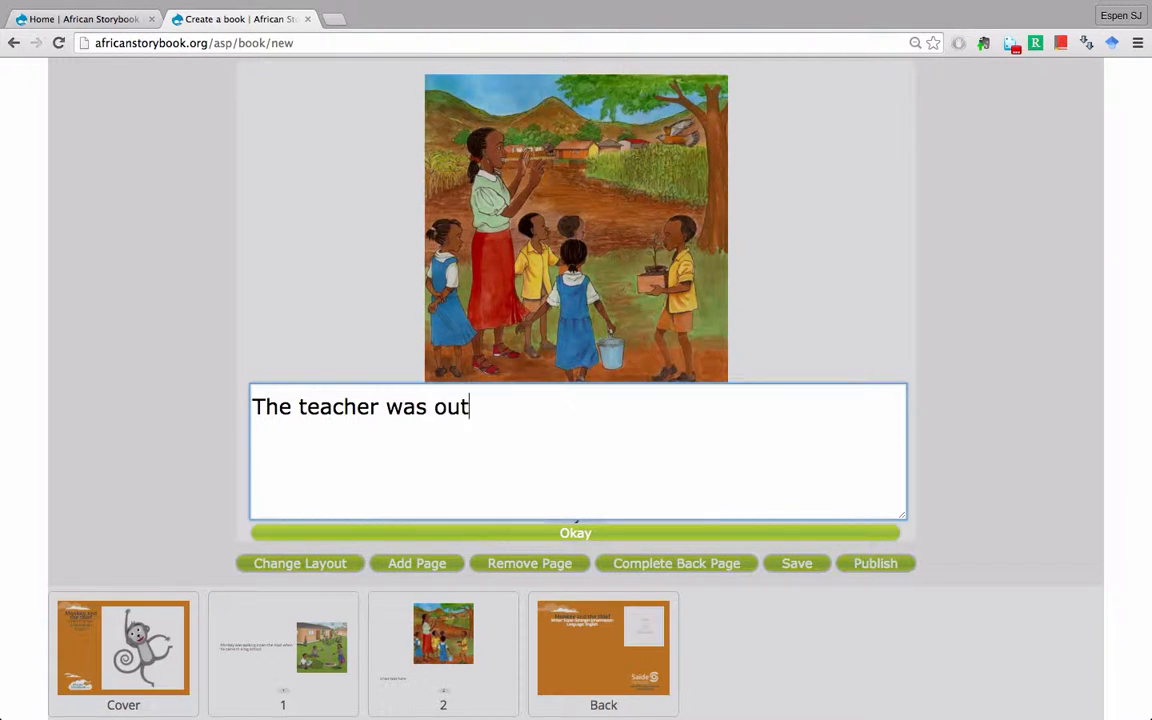
type("side show")
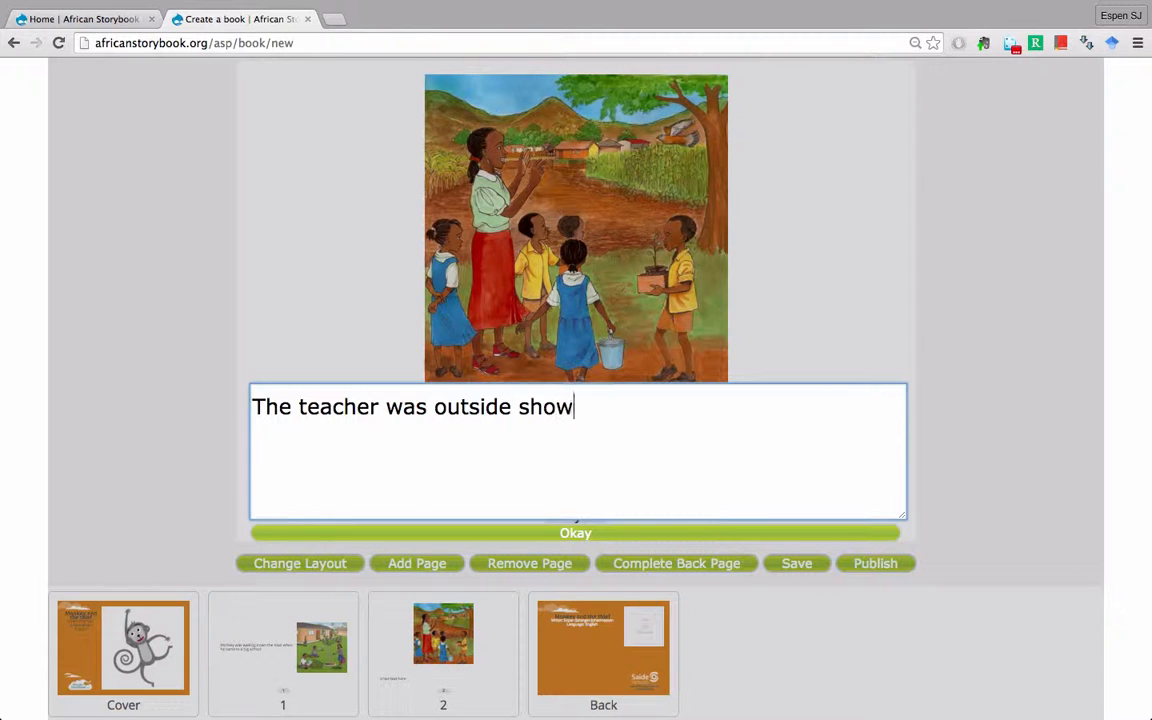
type("ing the children")
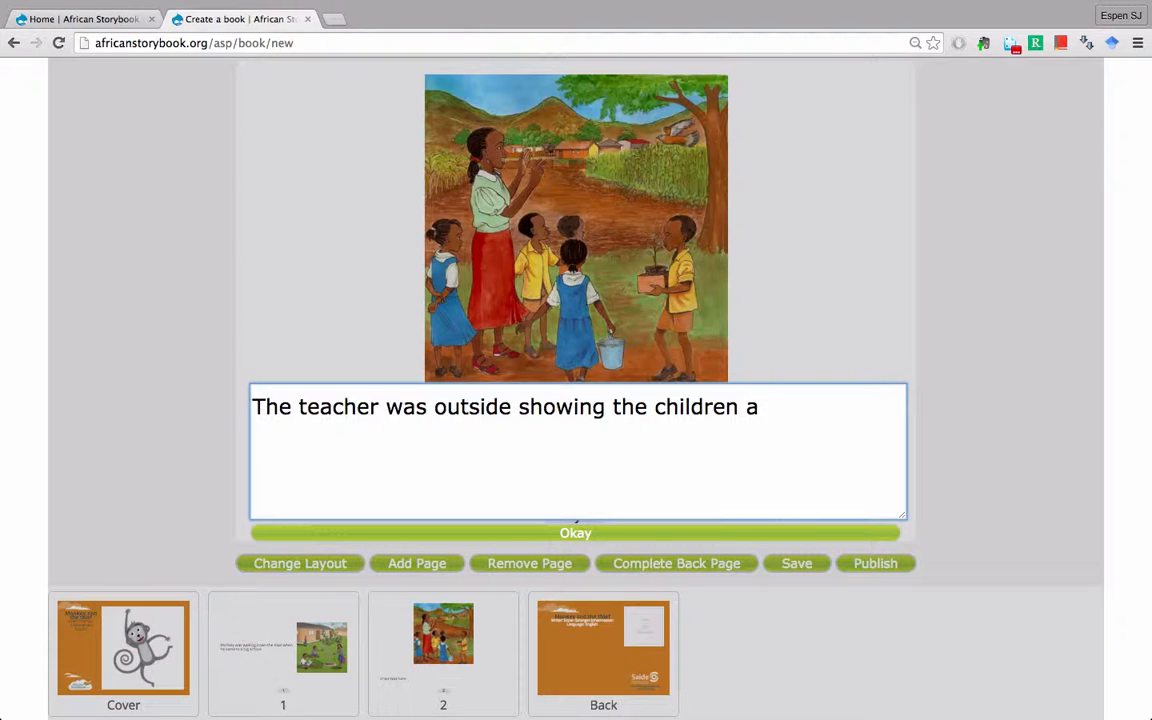
type("a tree.")
left_click(399, 536)
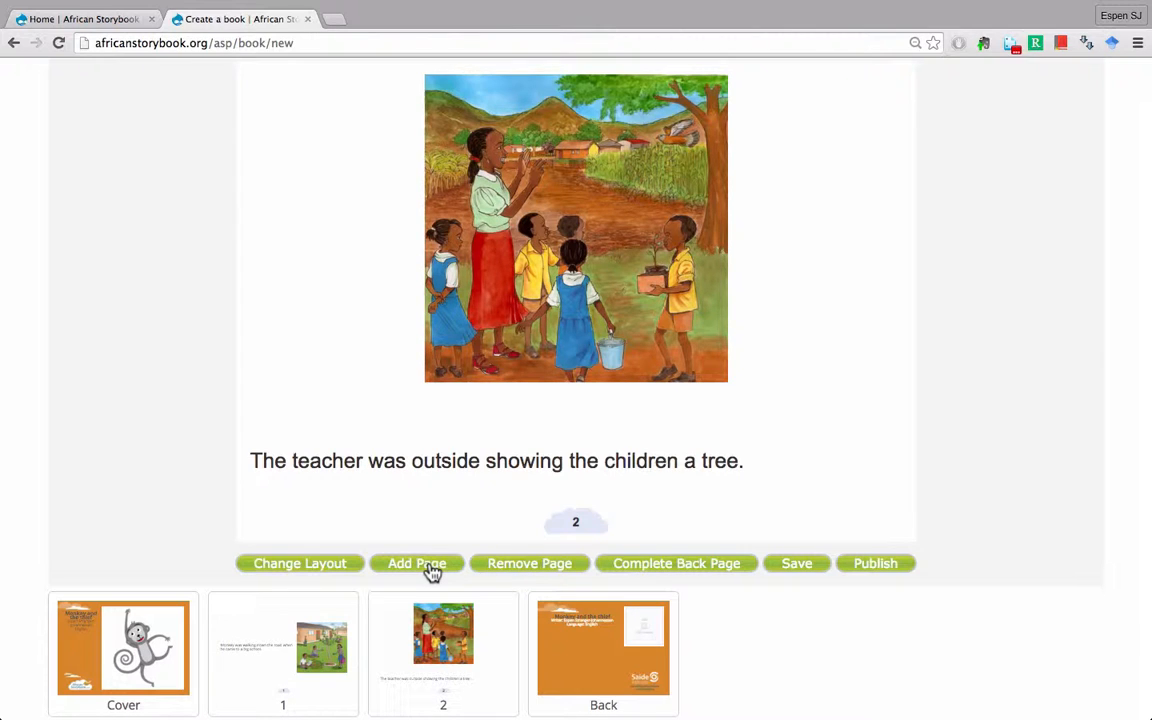
left_click(655, 566)
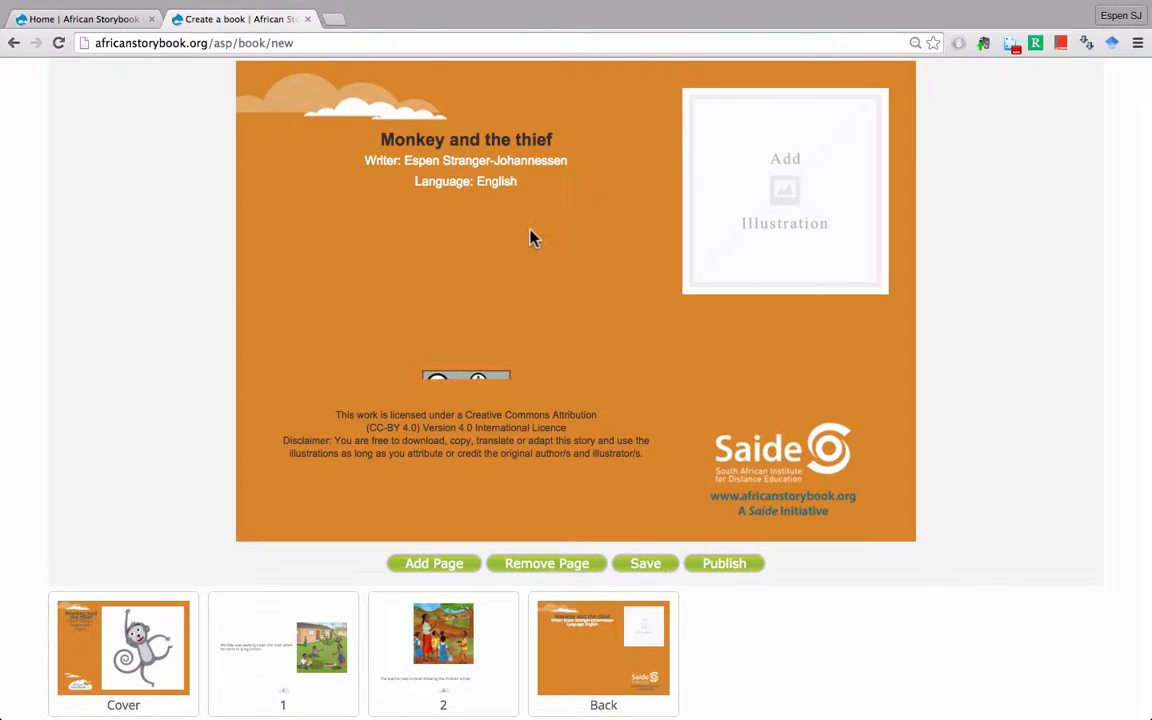
- Search illustrations for 'monkey', place the grey monkey on the back page, and save the book
left_click(770, 191)
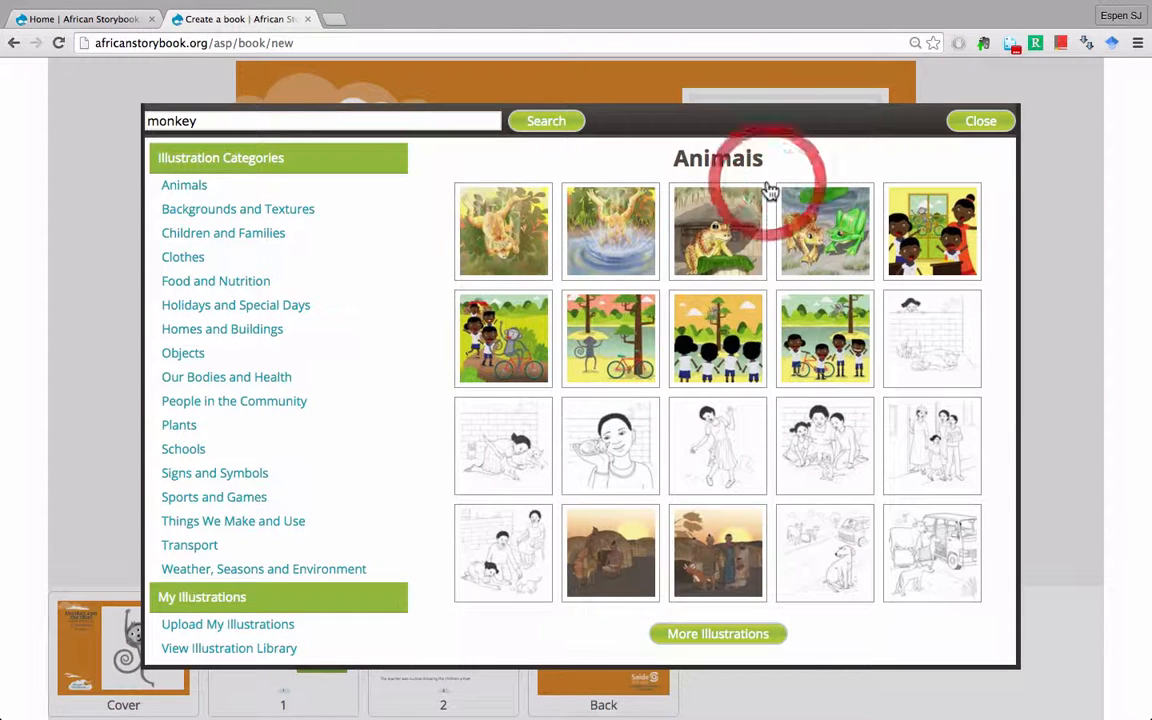
left_click(300, 124)
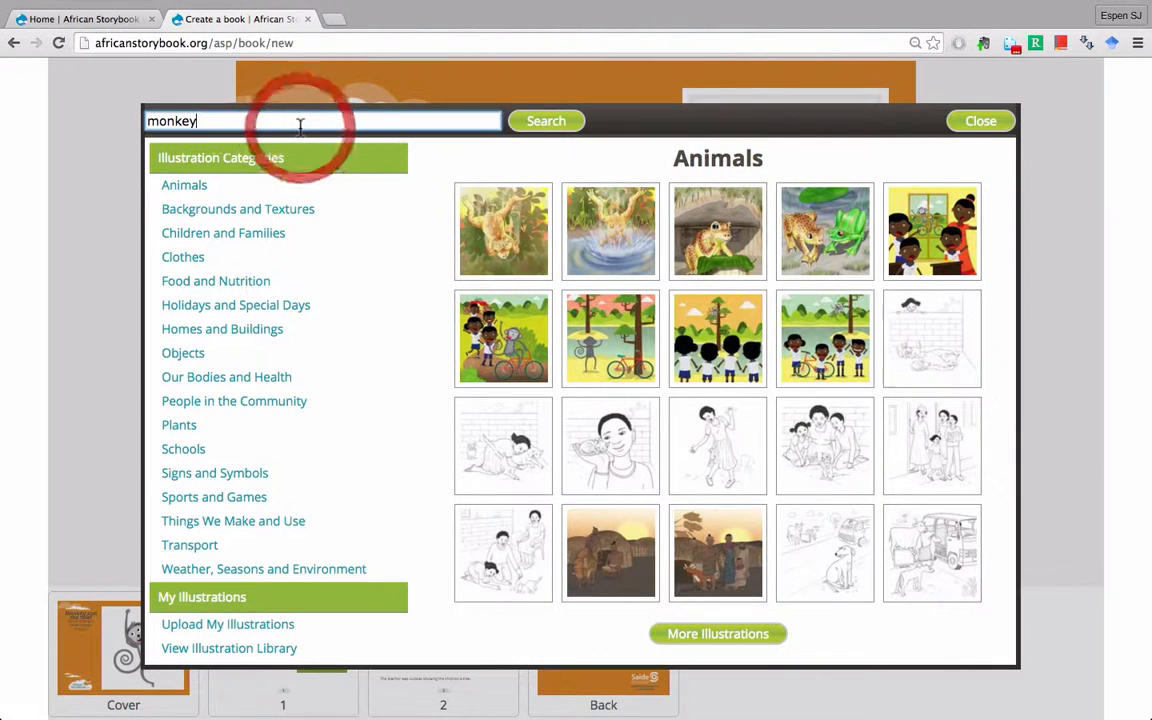
left_click(546, 123)
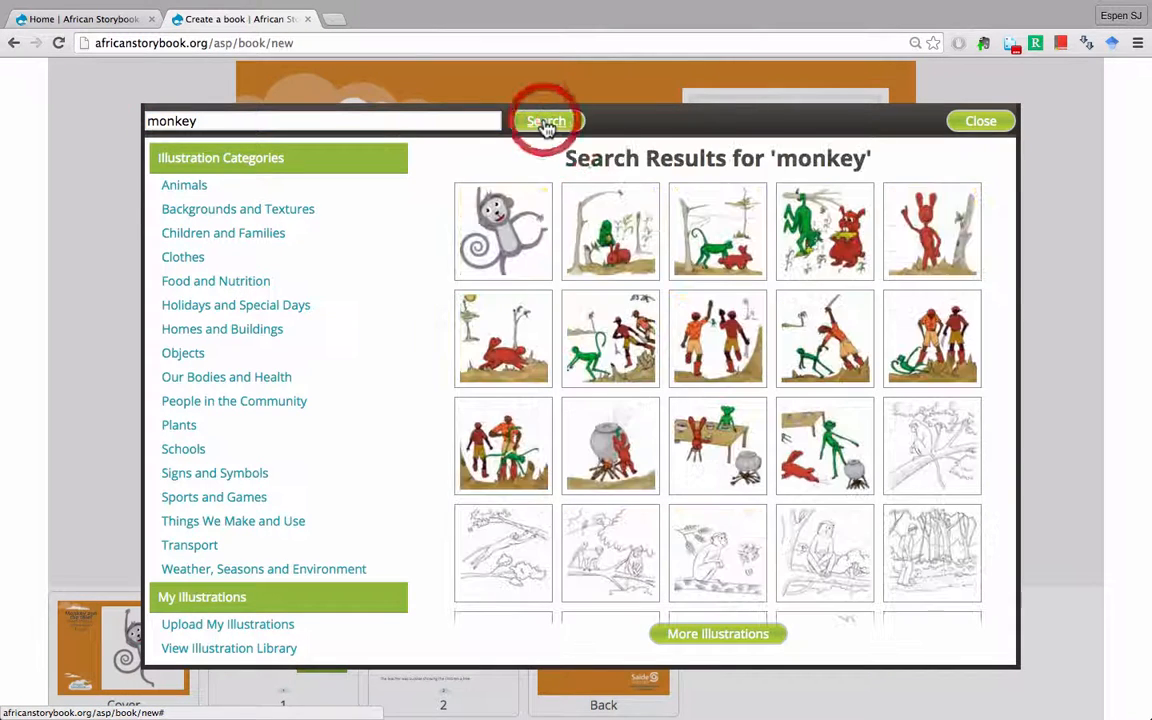
left_click(509, 229)
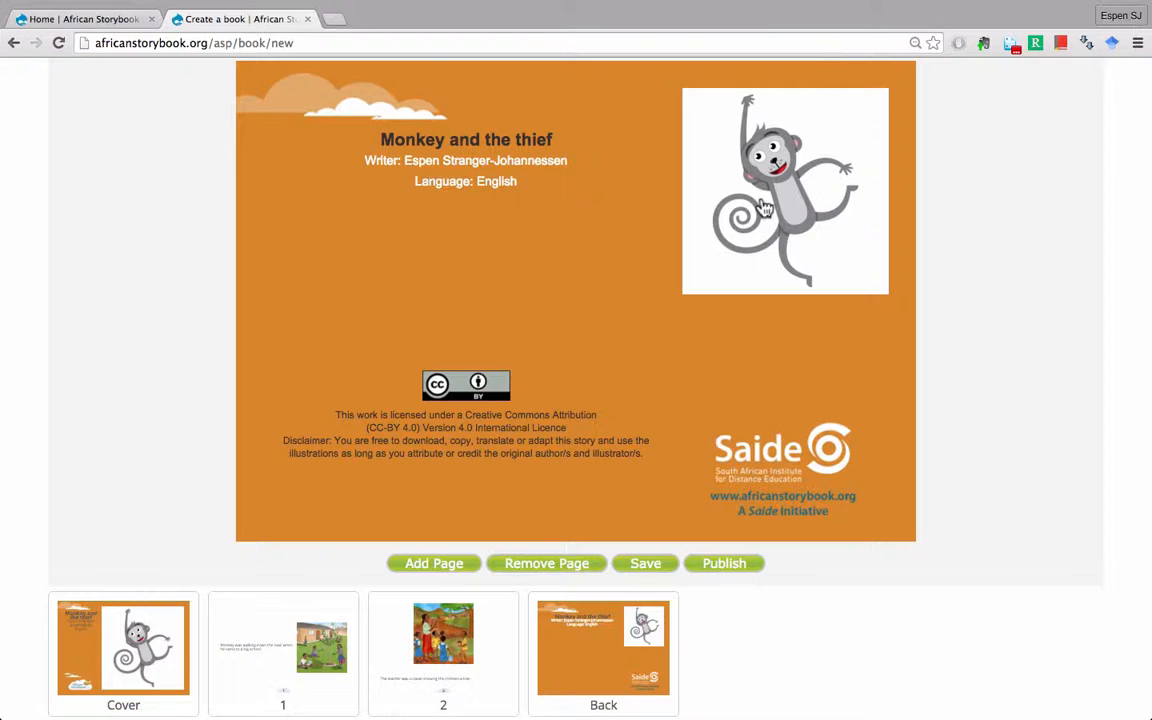
left_click(645, 565)
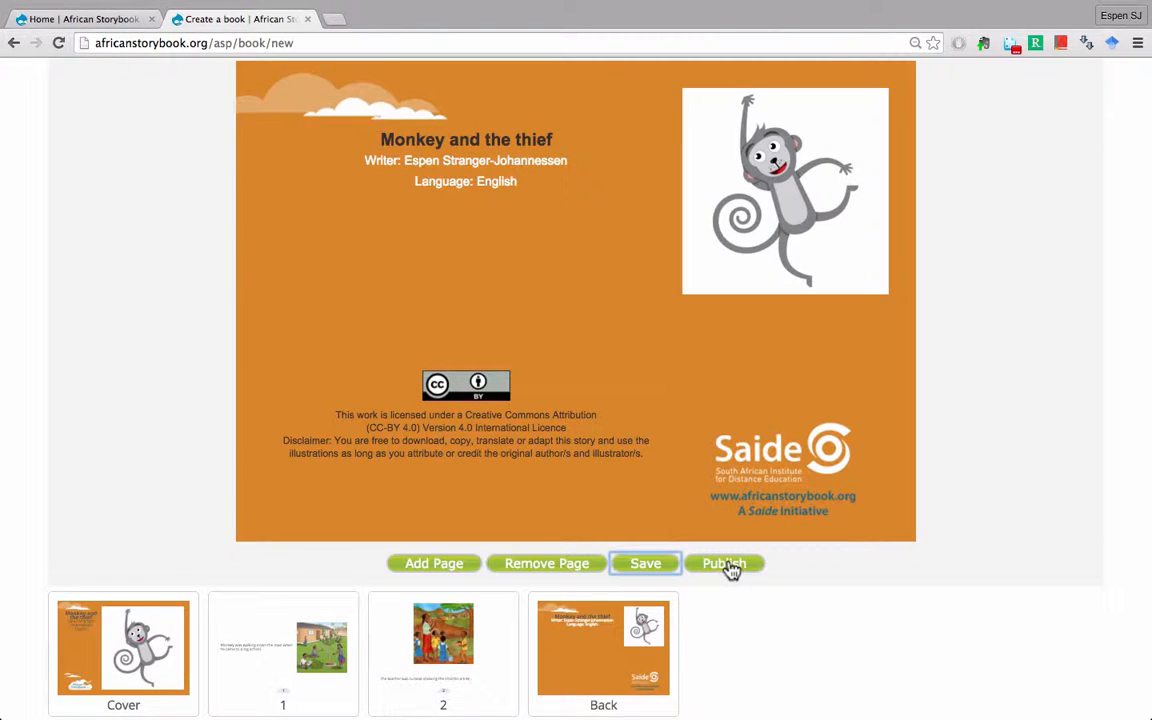
- Open the story details and enter the English description 'This is a story about a monkey that wants to go to school.'
left_click(730, 566)
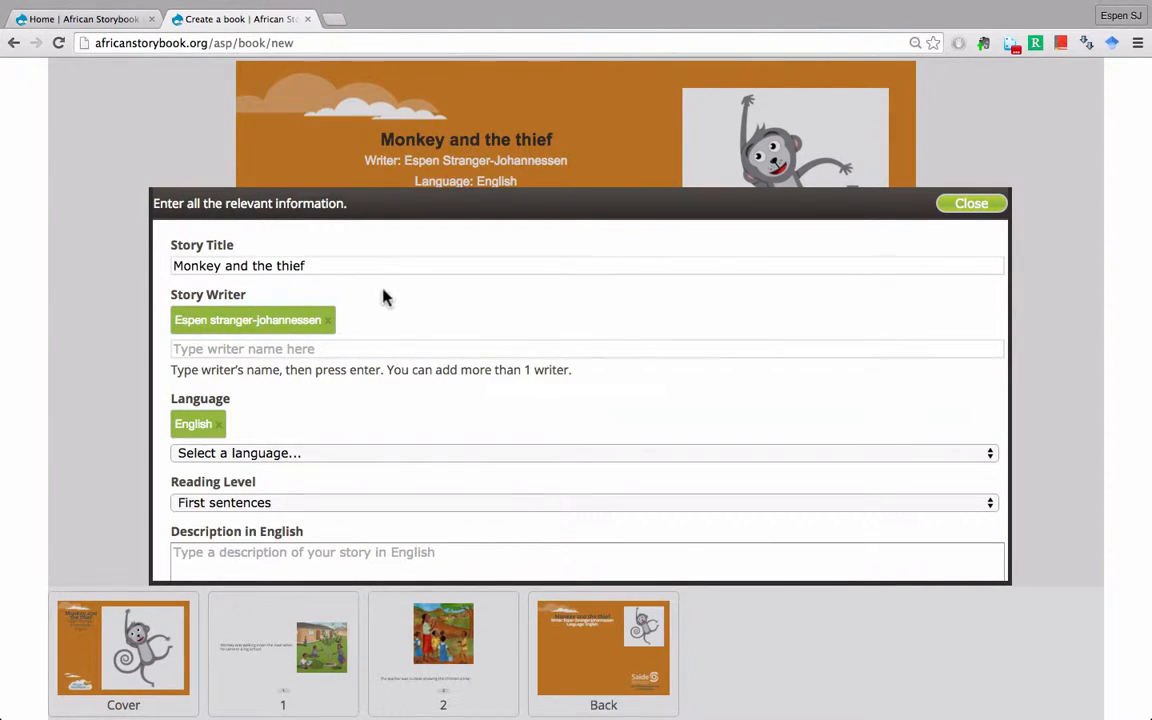
scroll(380, 427, "down", 3)
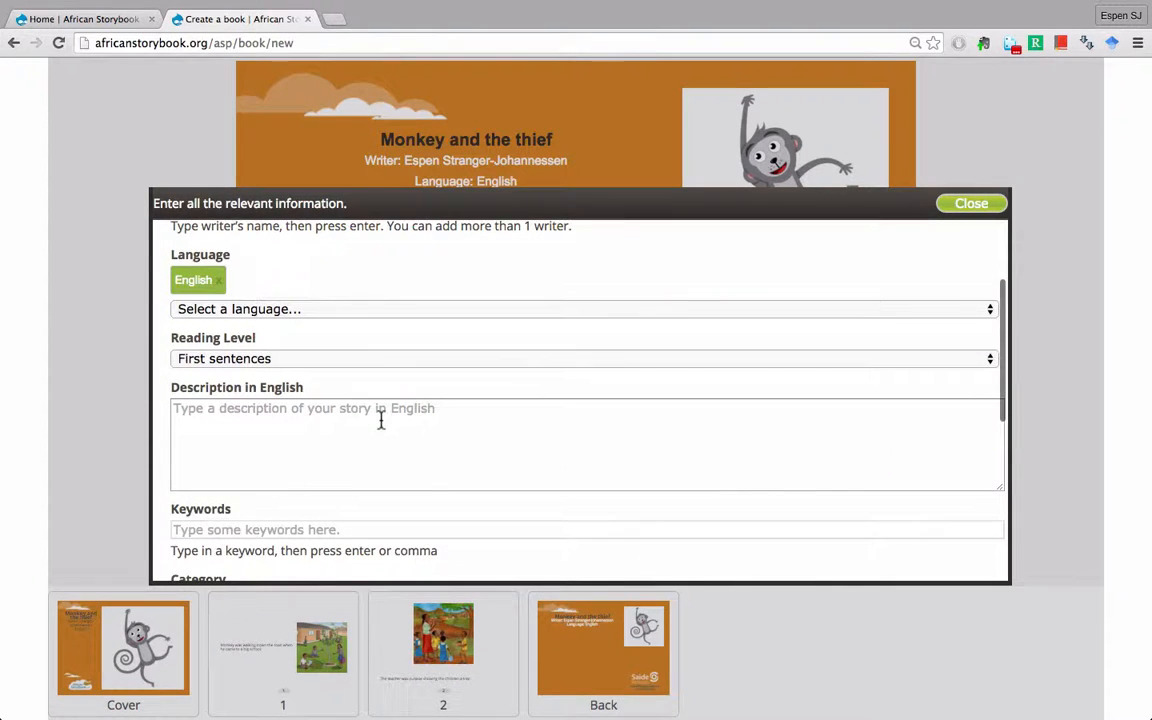
left_click(380, 420)
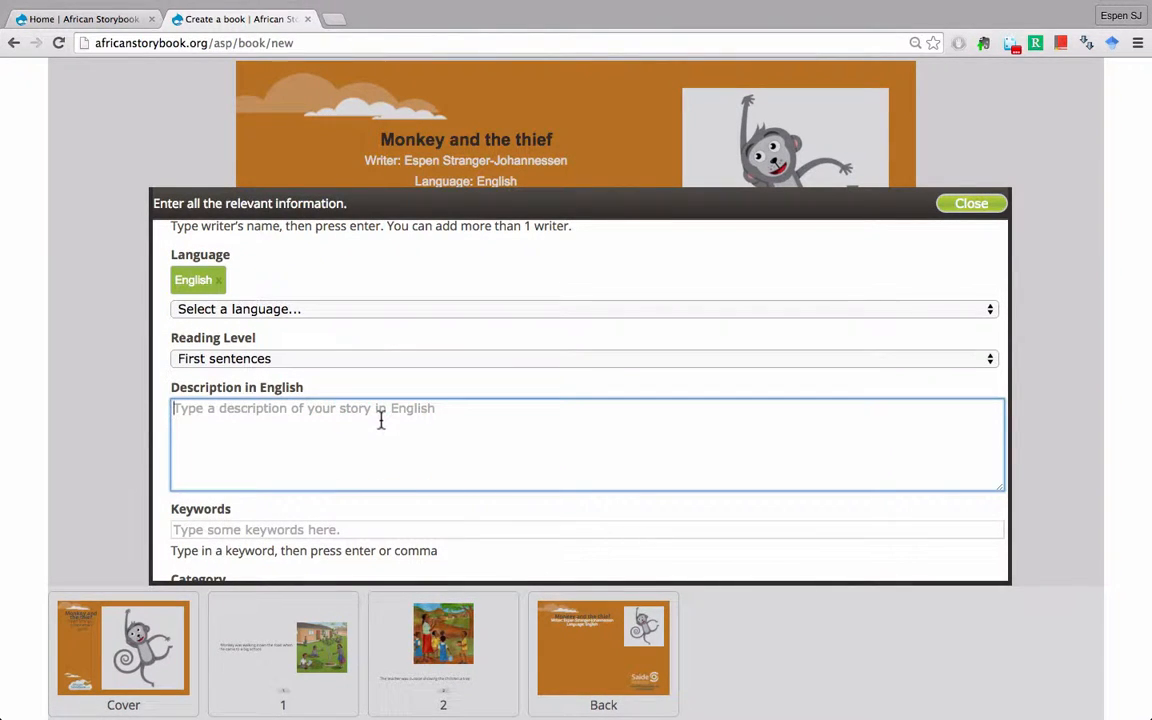
scroll(380, 420, "down", 1)
scroll(380, 420, "down", 1)
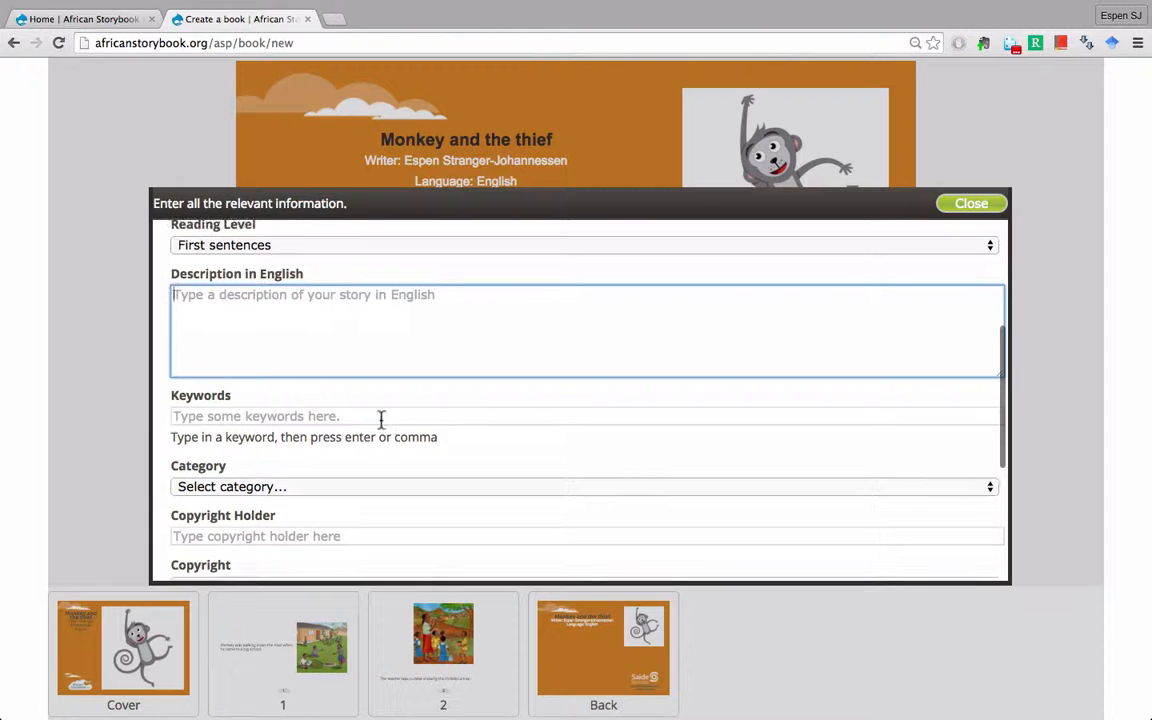
type("This is a story")
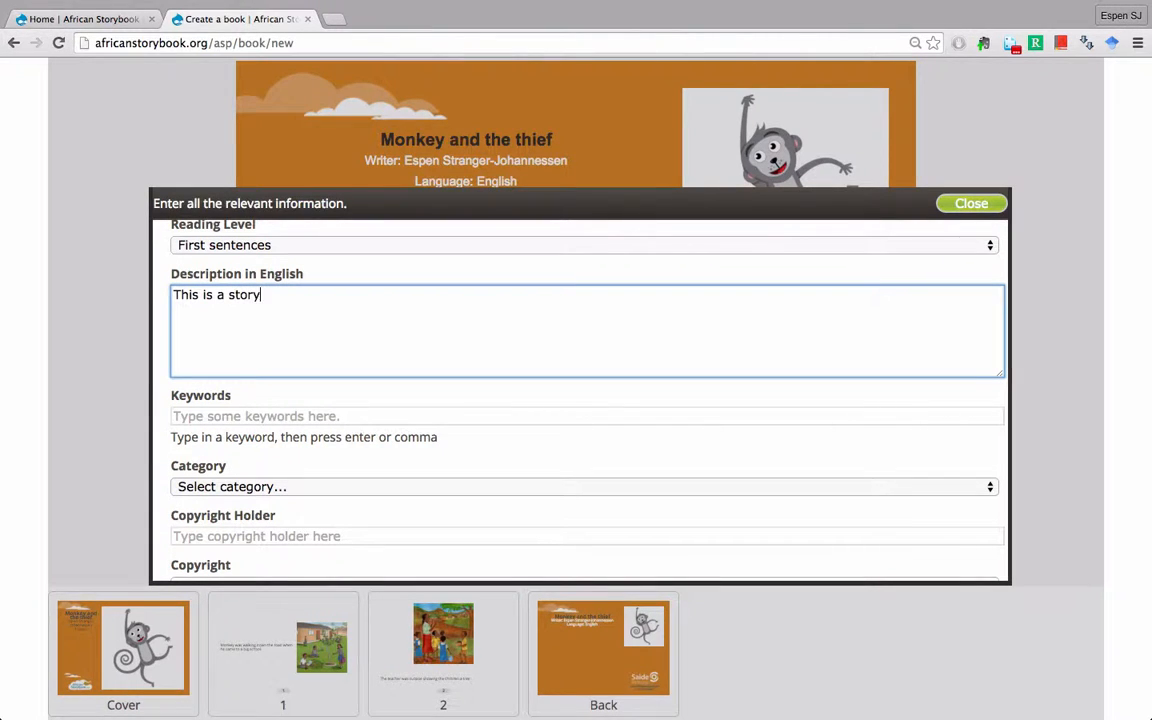
type(" about a monkey ")
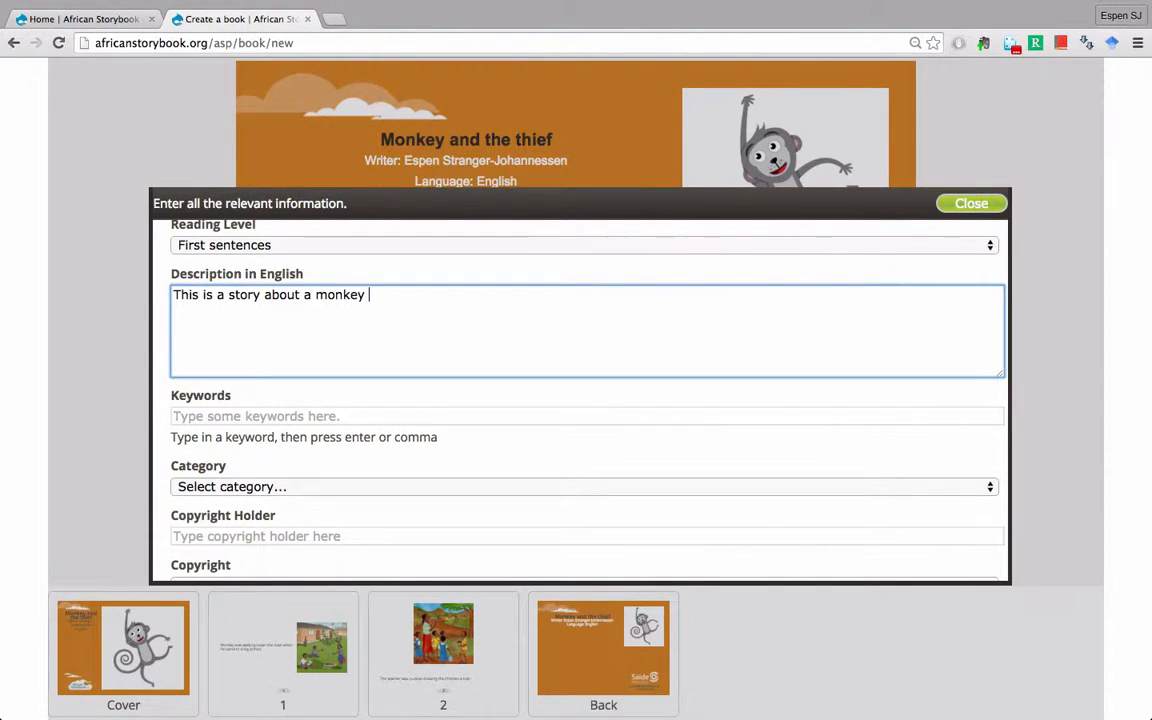
type("that wants to go to school")
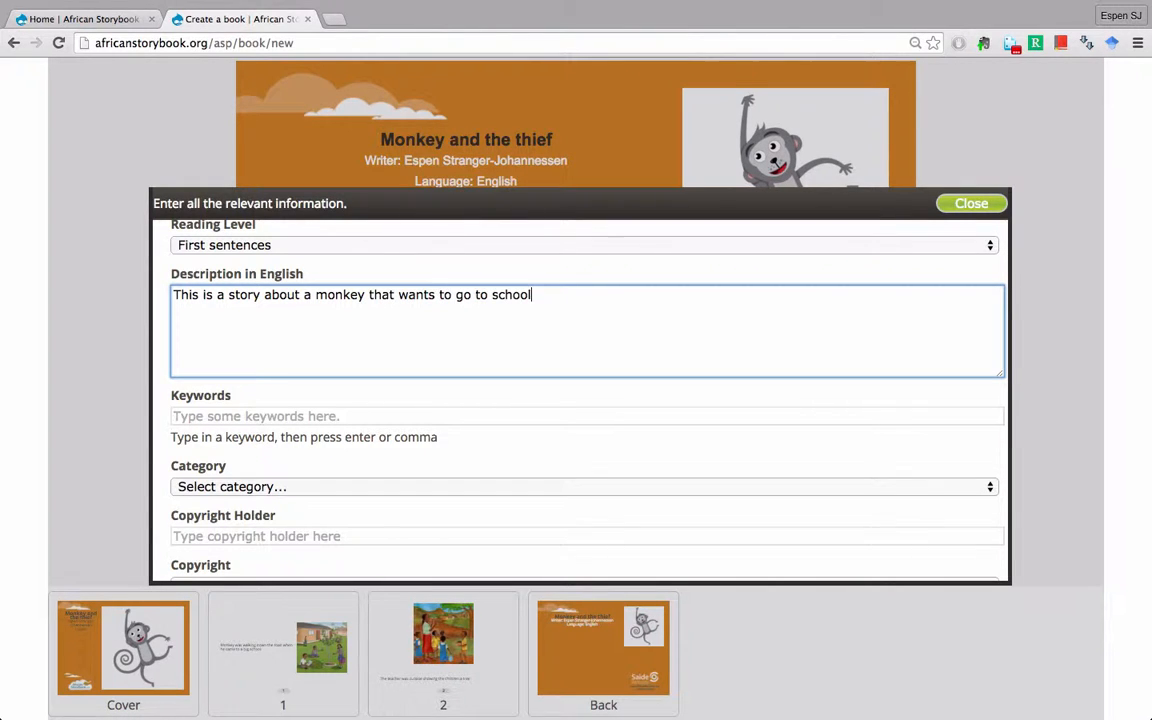
type(".")
left_click(307, 418)
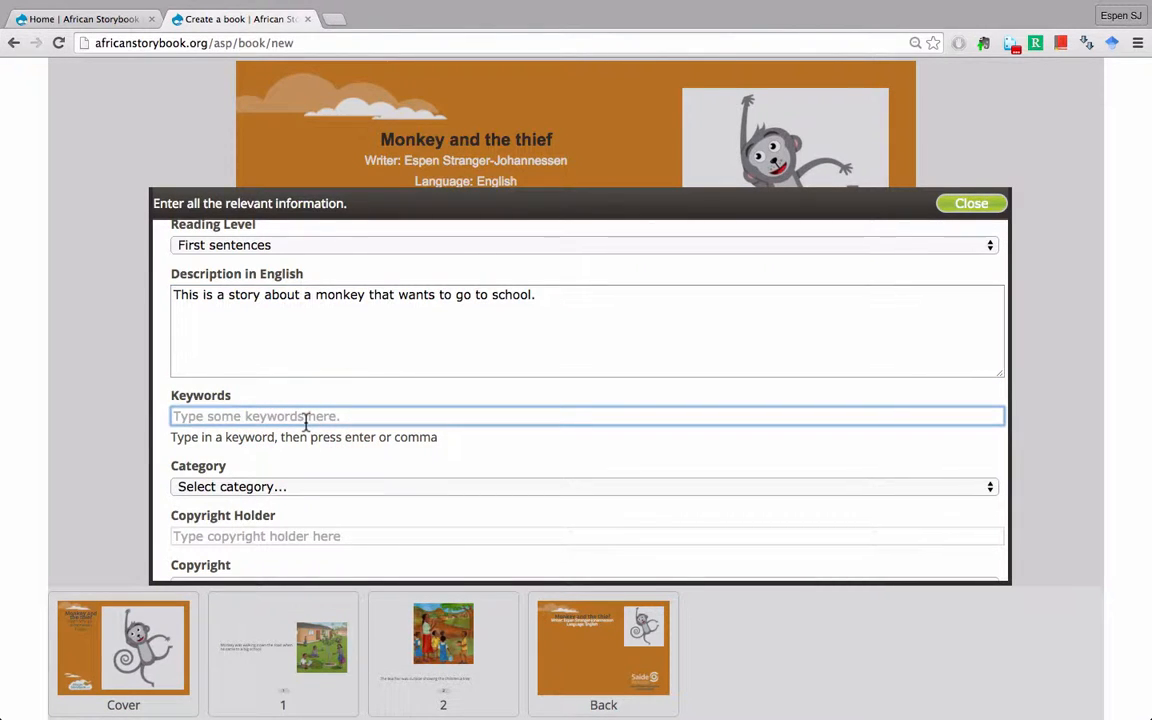
- Enter monkey, school and thief as keyword tags on the book information form
type("monkey")
key("Return")
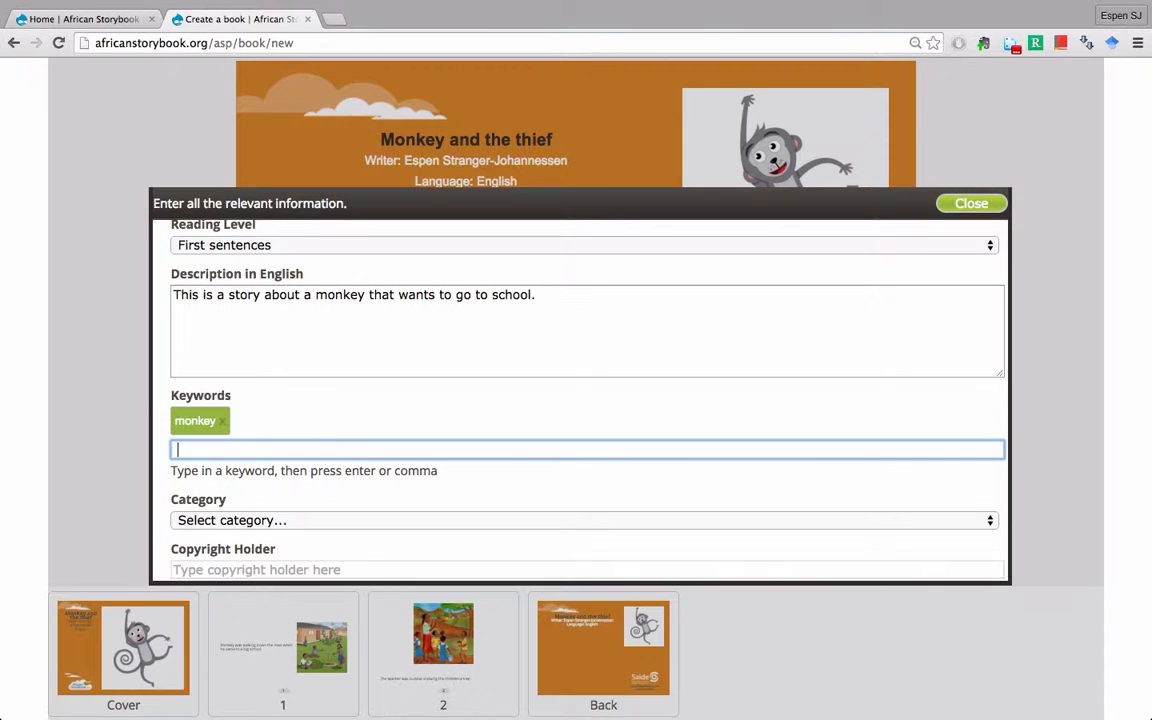
type("school")
key("Return")
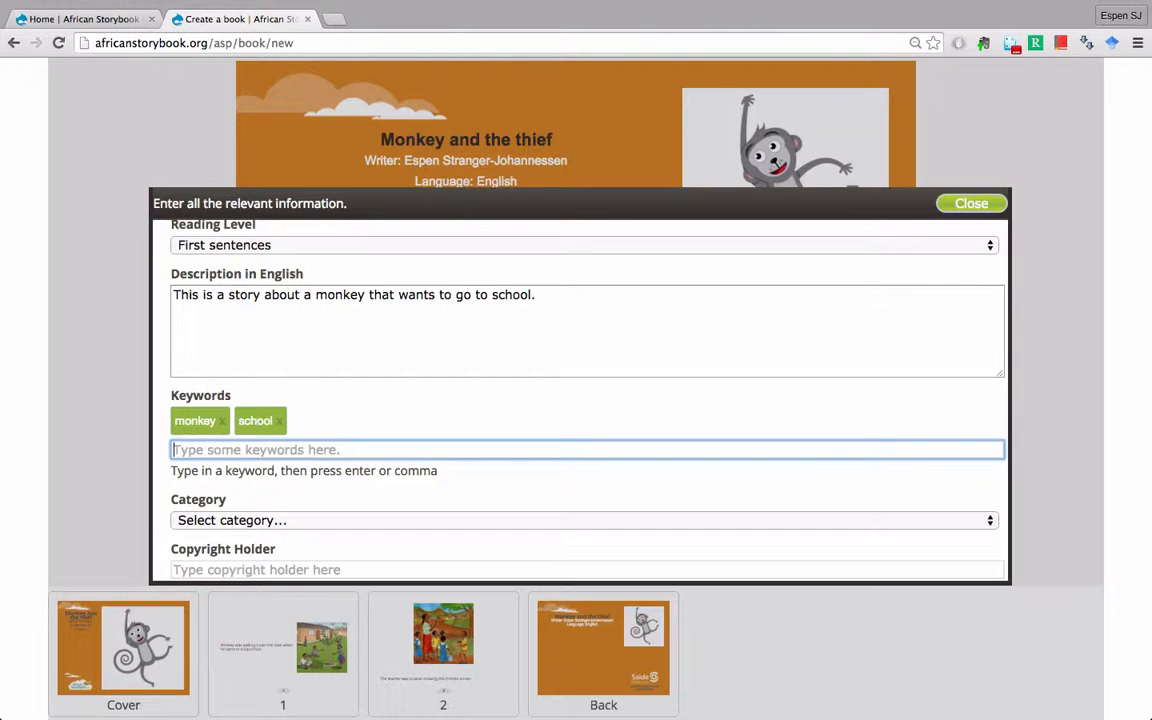
type("thief")
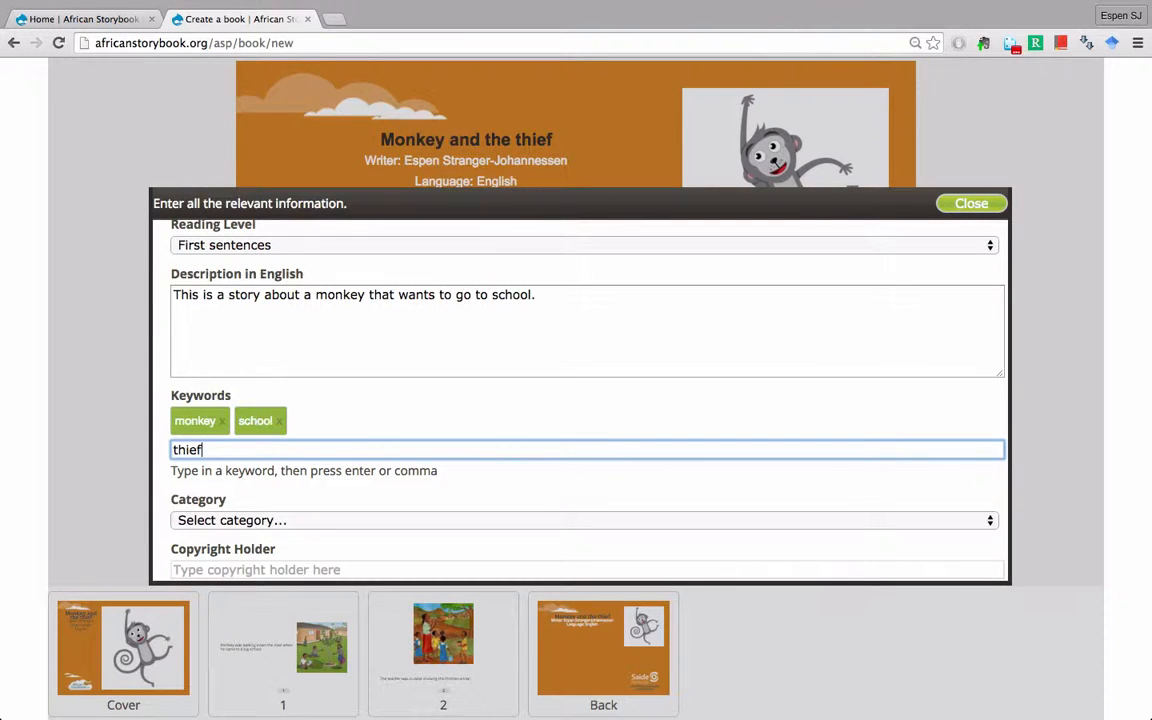
key("Return")
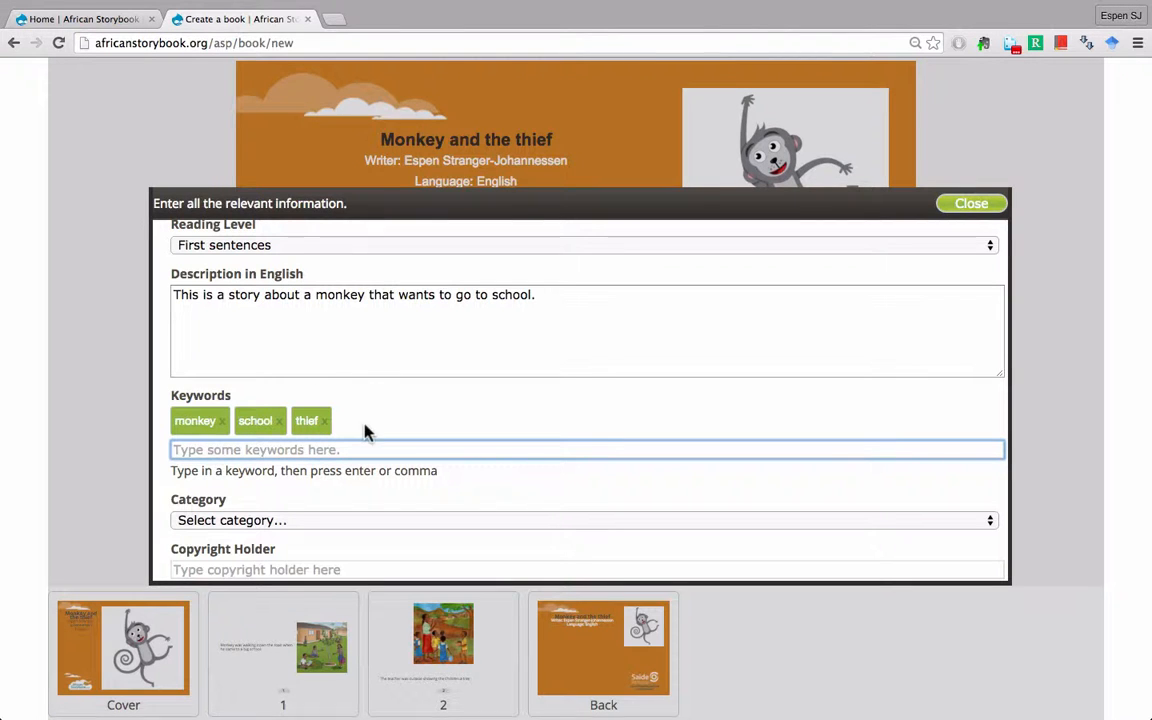
scroll(366, 430, "down", 2)
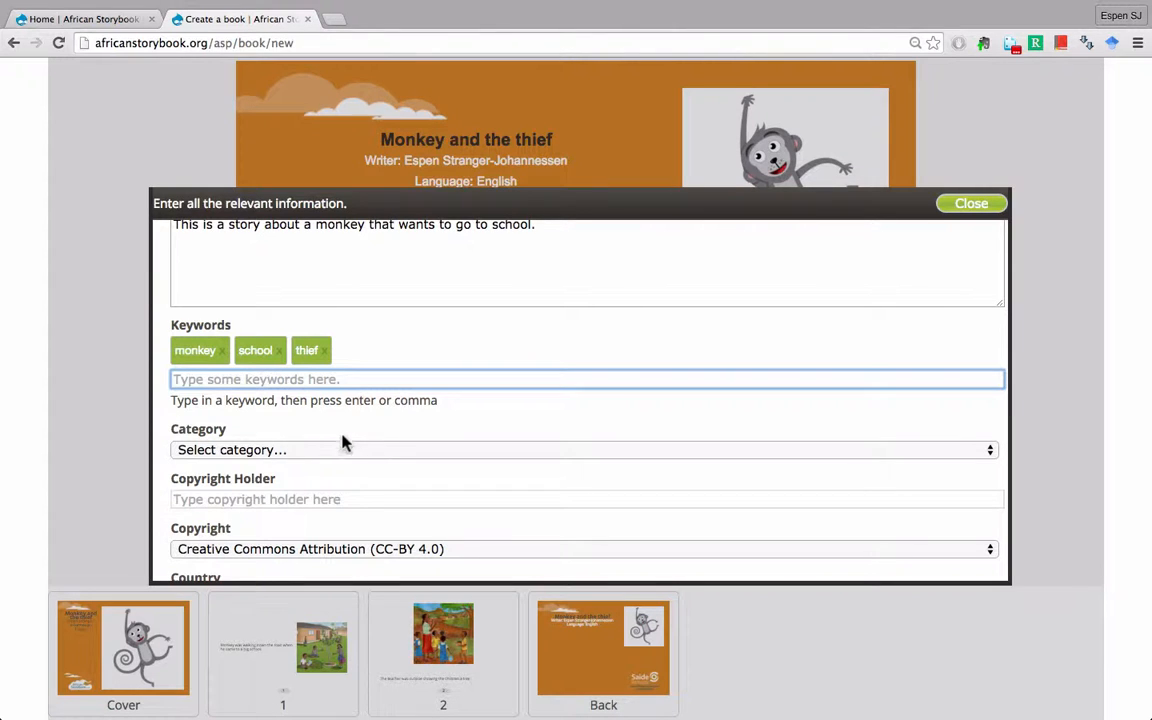
- Set the story's category to Story
left_click(320, 452)
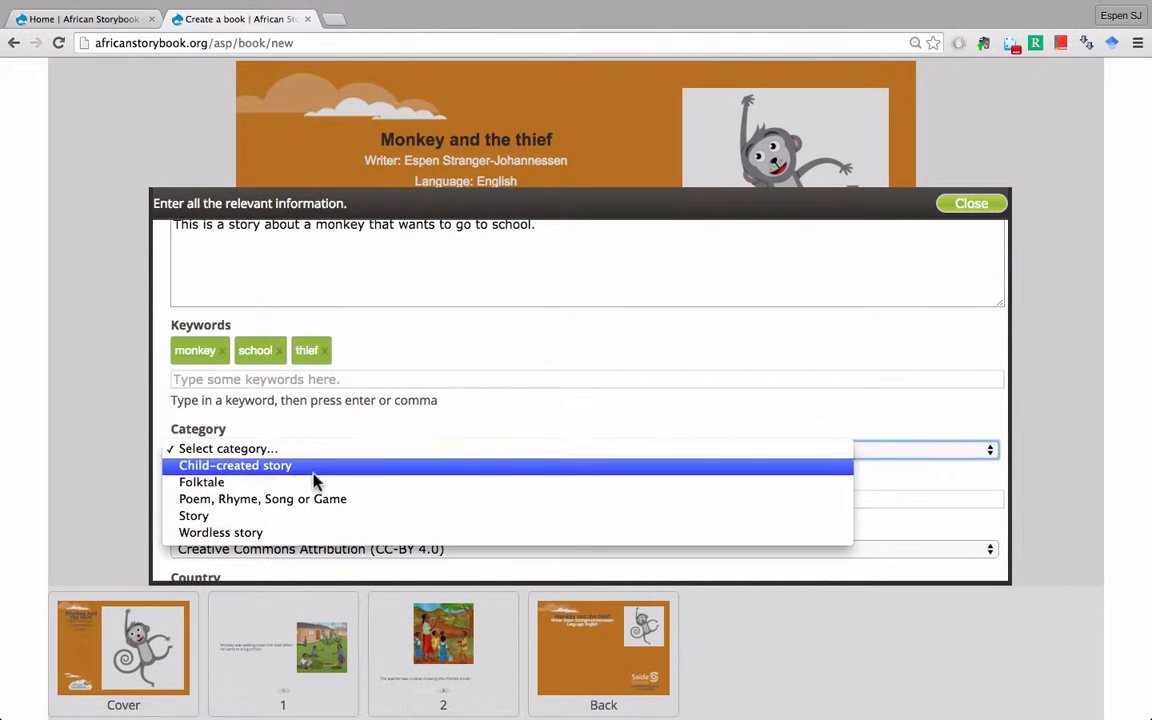
left_click(294, 516)
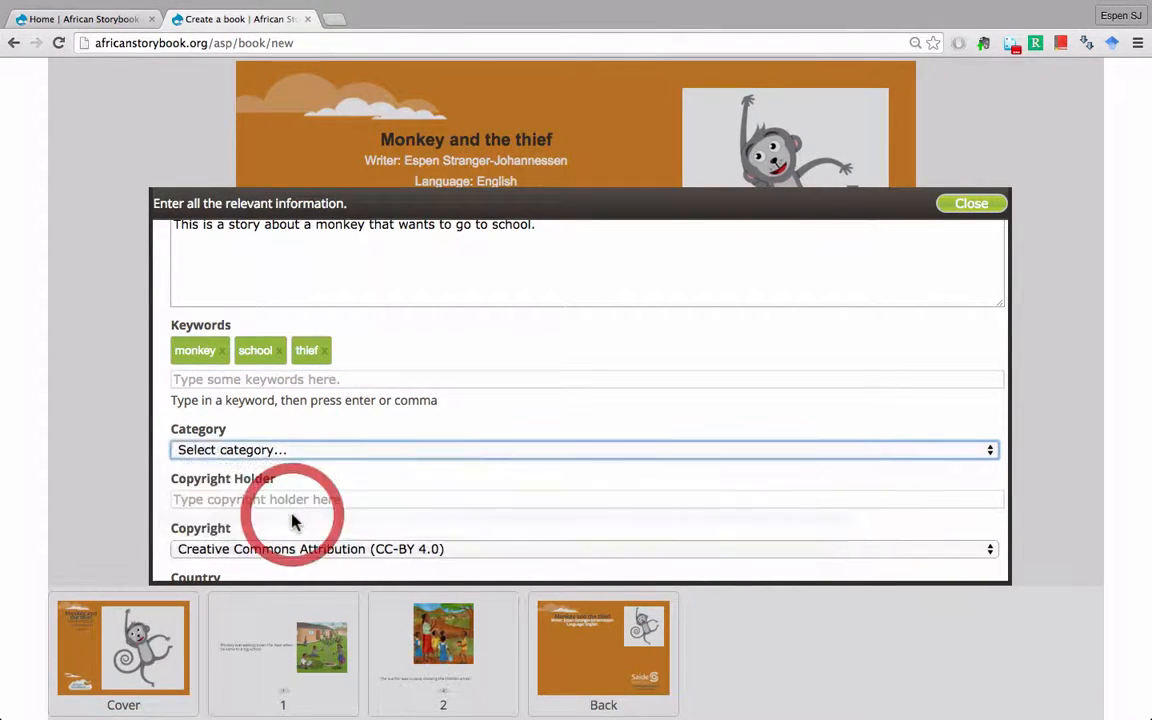
scroll(300, 430, "down", 1)
scroll(294, 425, "down", 3)
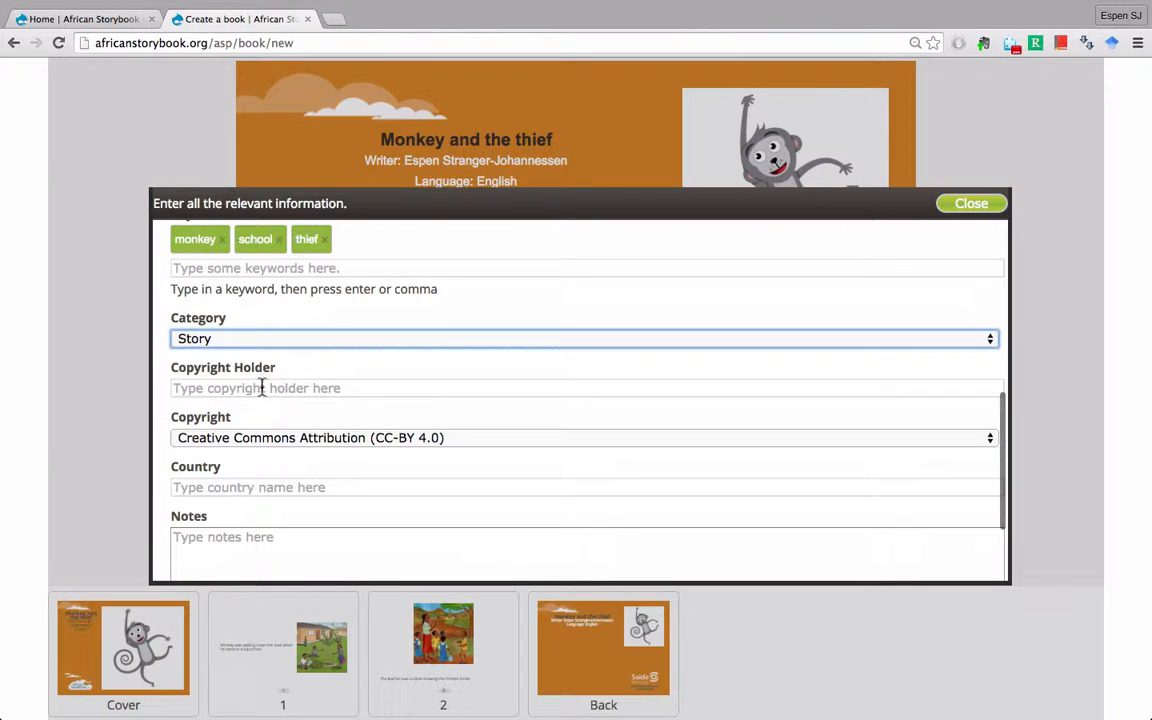
- Enter the writer's name as copyright holder and choose the CC-BY 4.0 licence
left_click(261, 387)
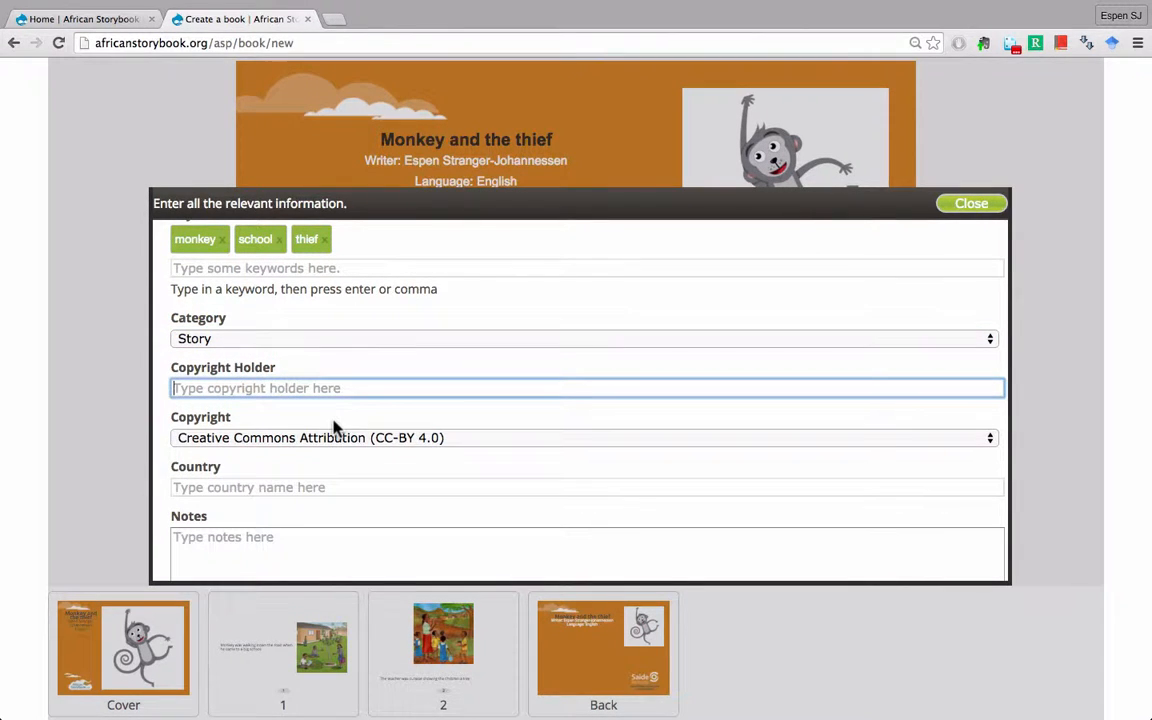
type("Espe")
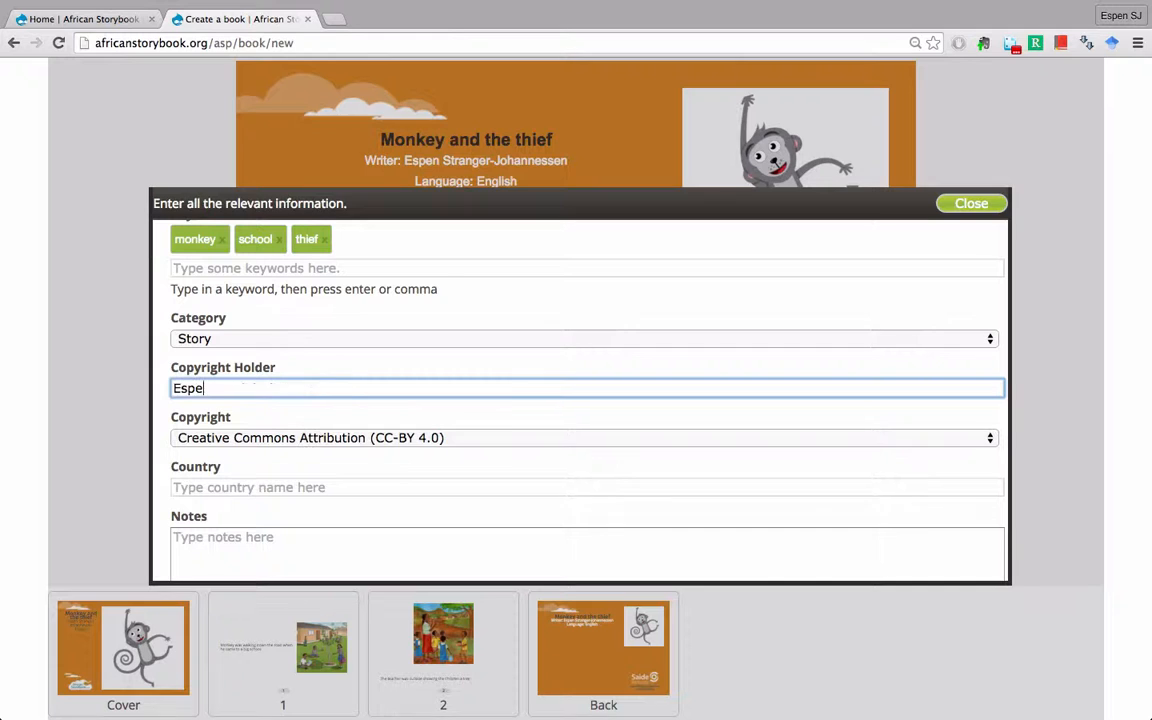
type("n Stranger-Johannessen")
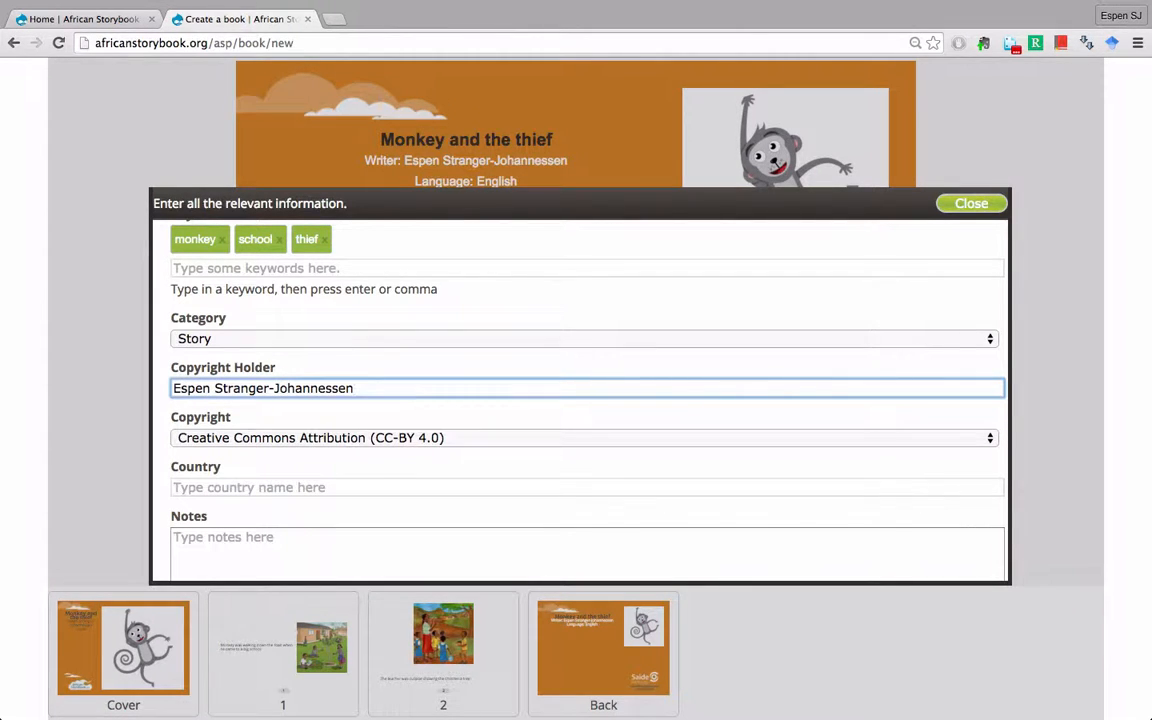
left_click(324, 440)
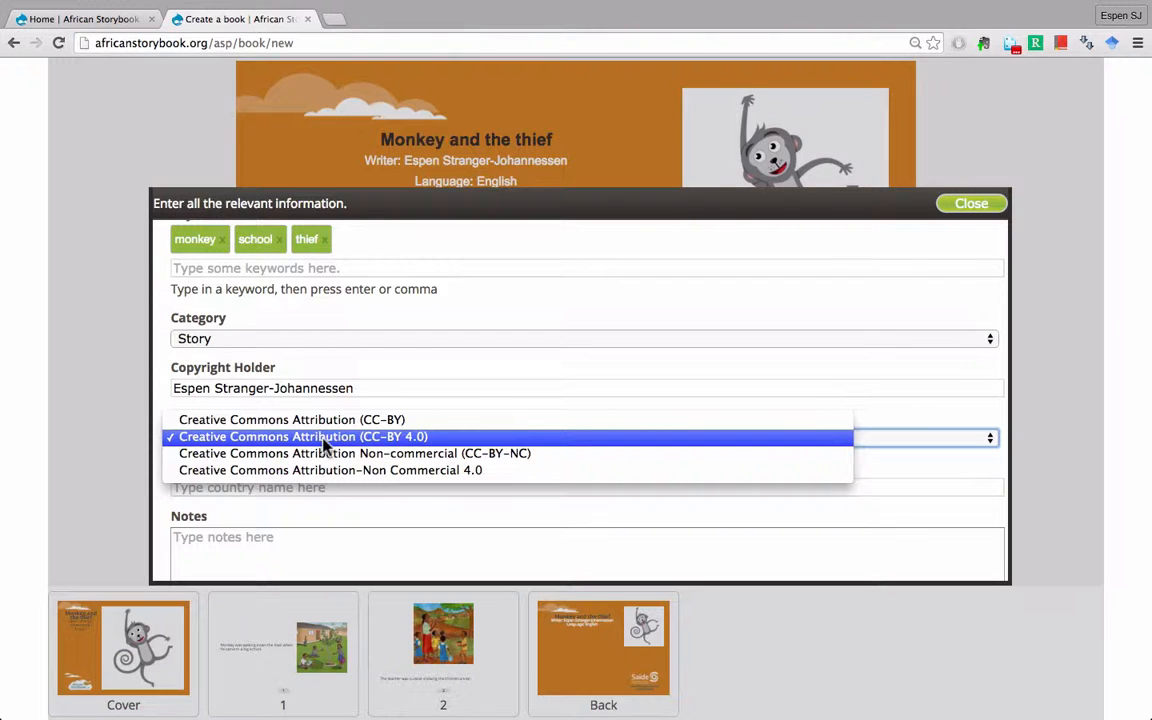
left_click(386, 440)
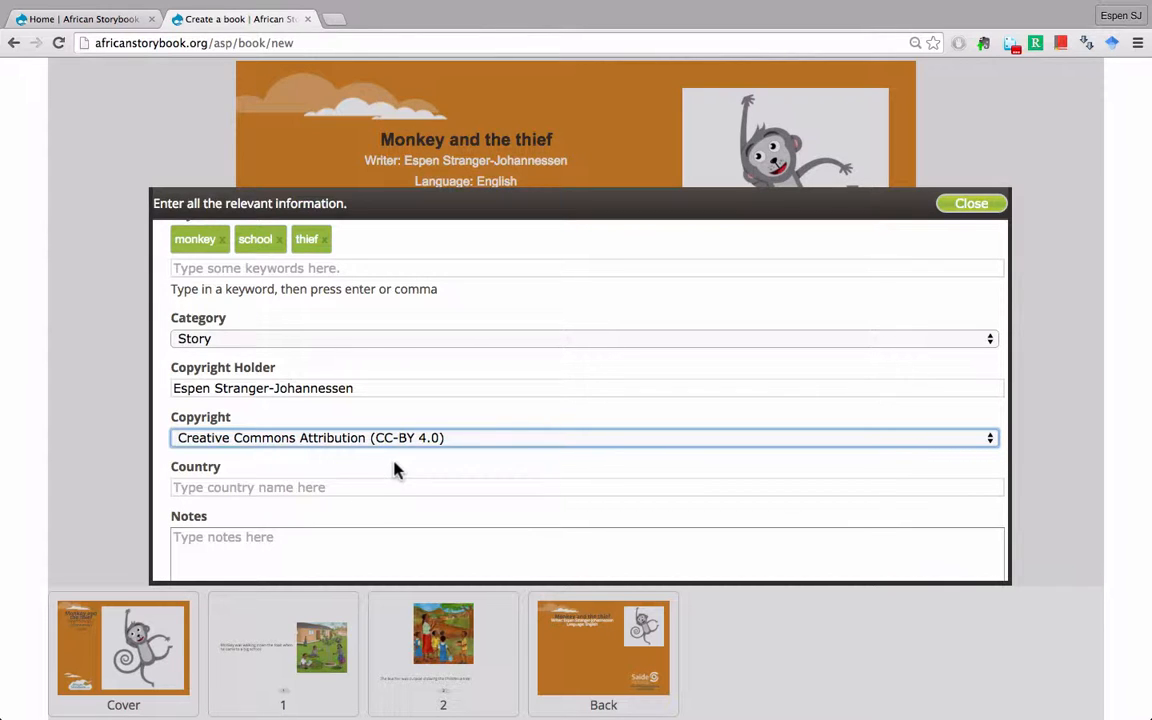
- Set the story's country to South Africa
left_click(337, 488)
scroll(322, 466, "down", 2)
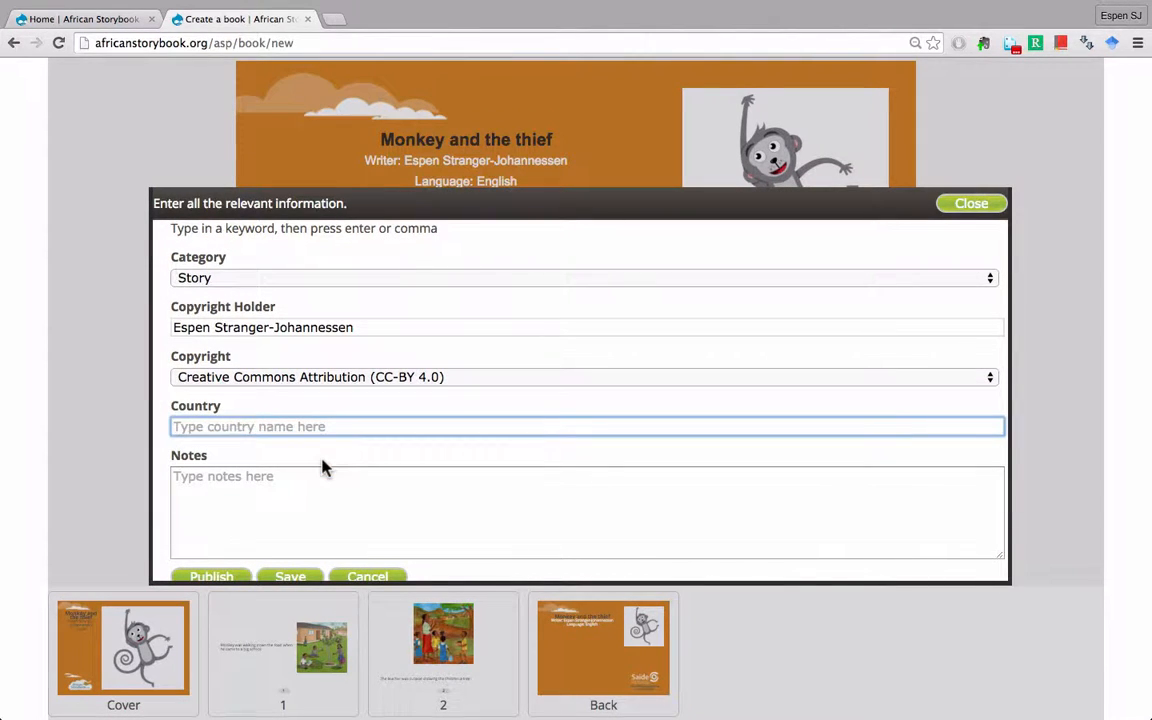
type("Af")
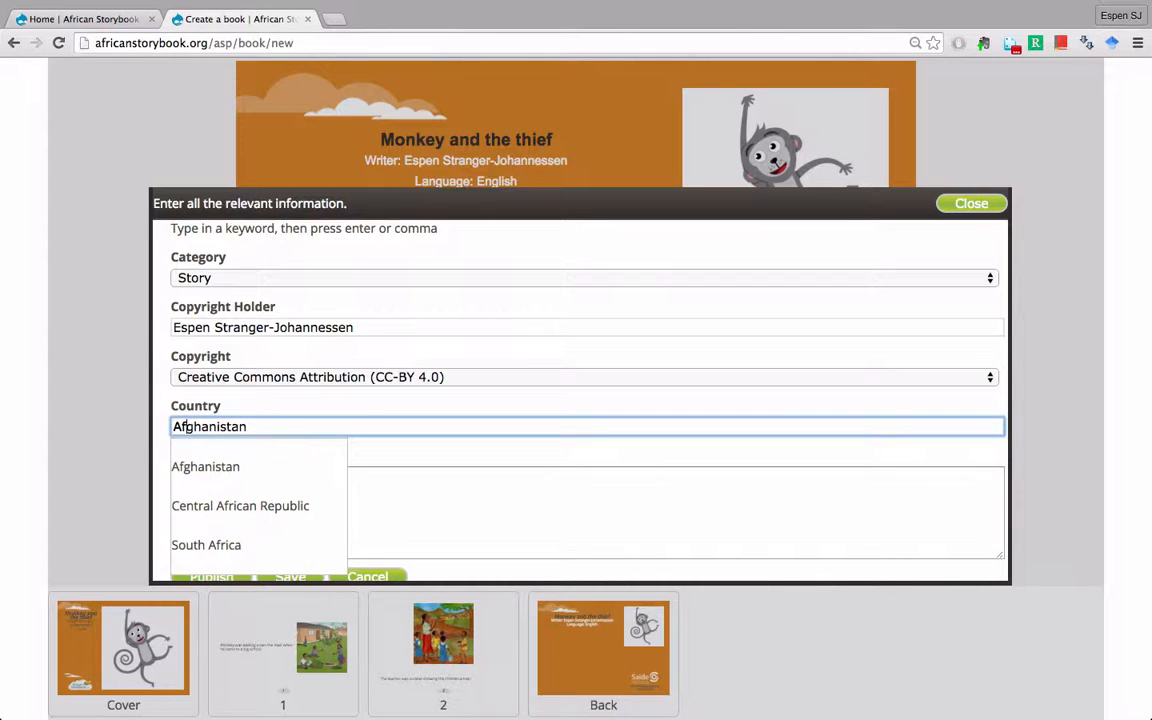
type("rica")
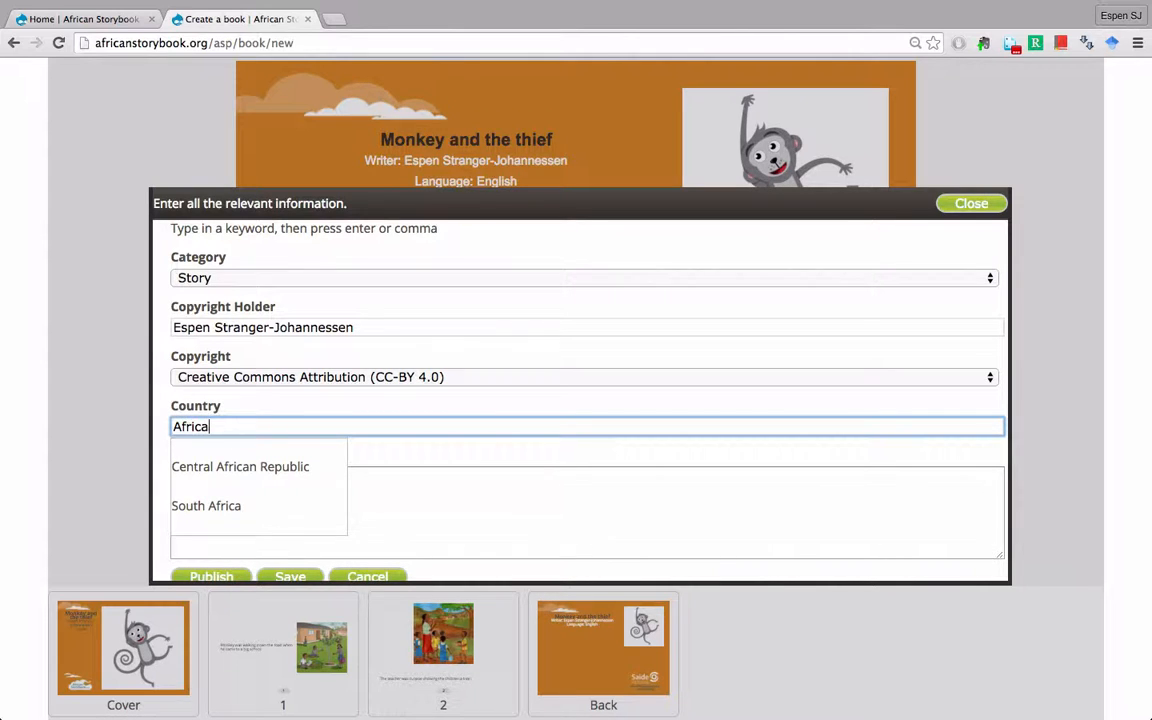
left_click(235, 506)
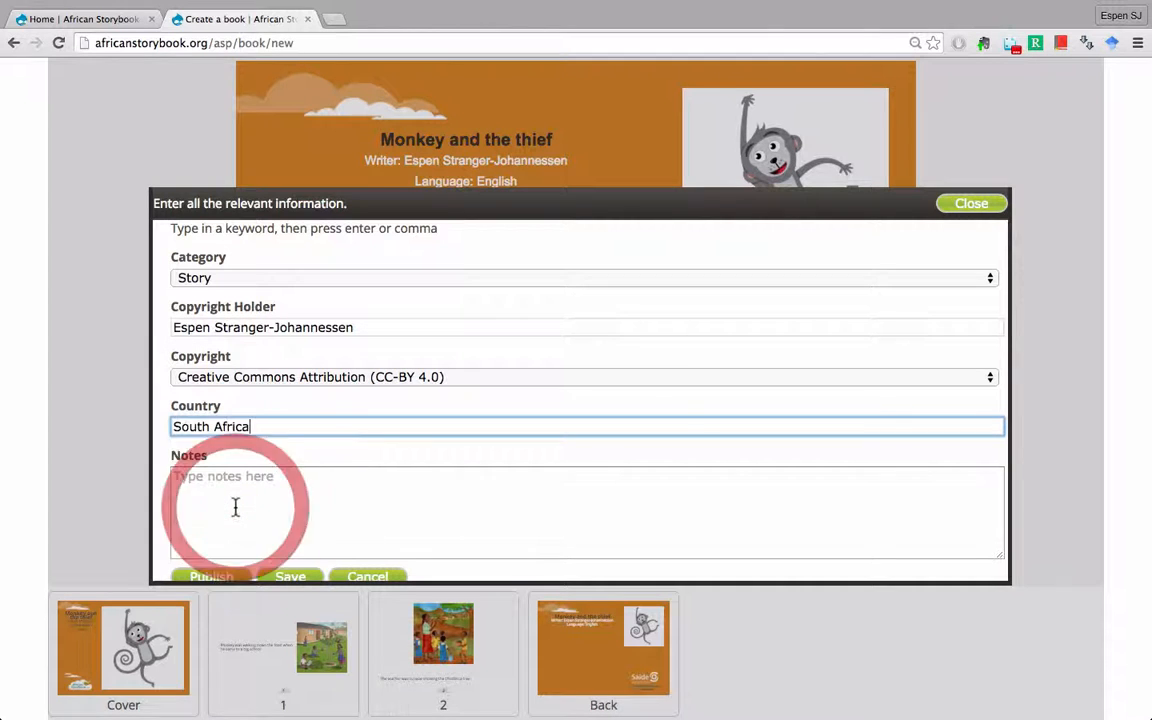
- Publish the finished story
left_click(252, 497)
scroll(252, 497, "down", 2)
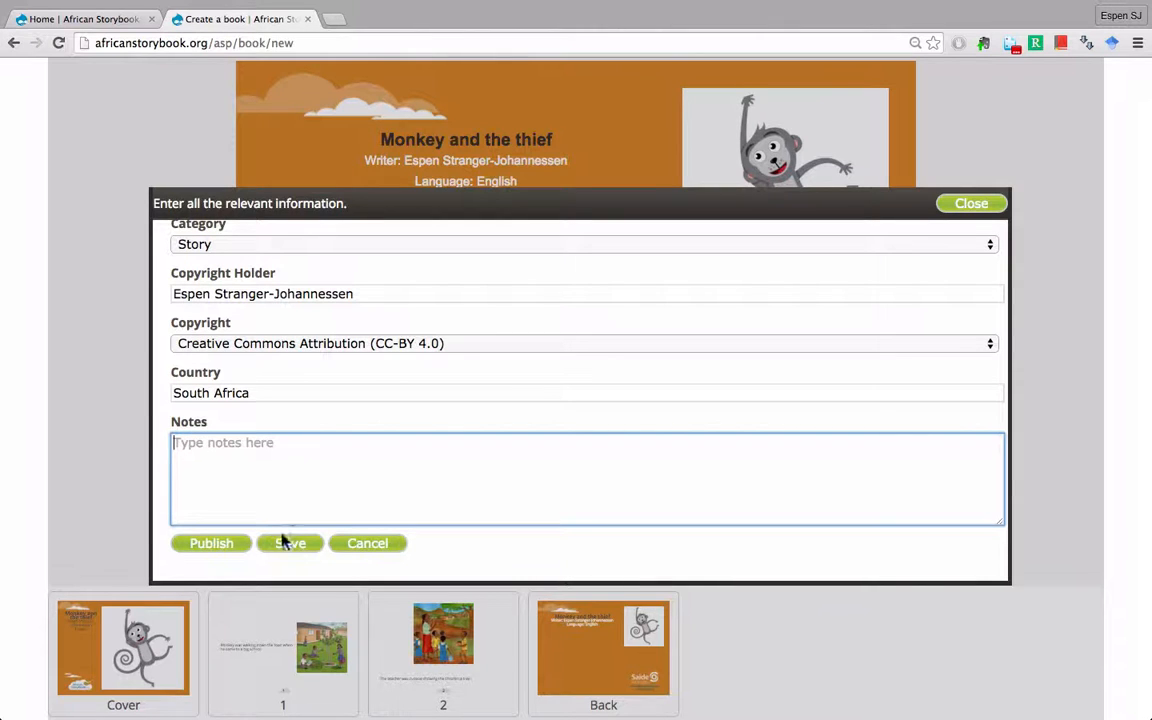
left_click(211, 544)
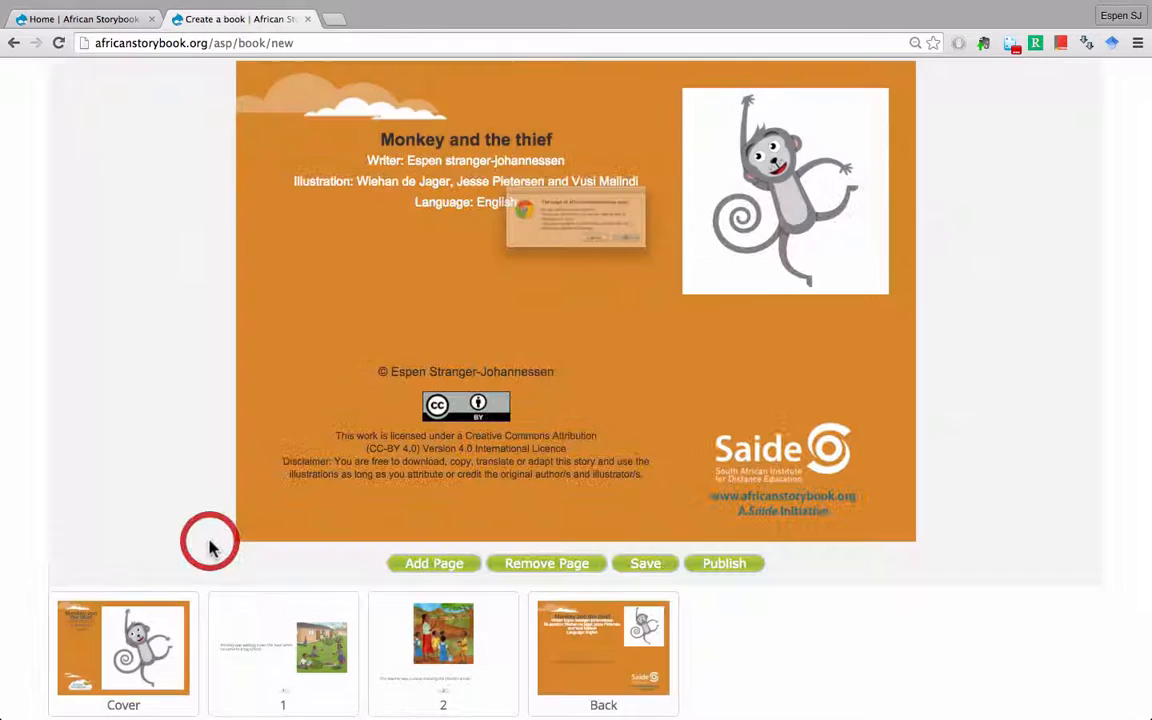